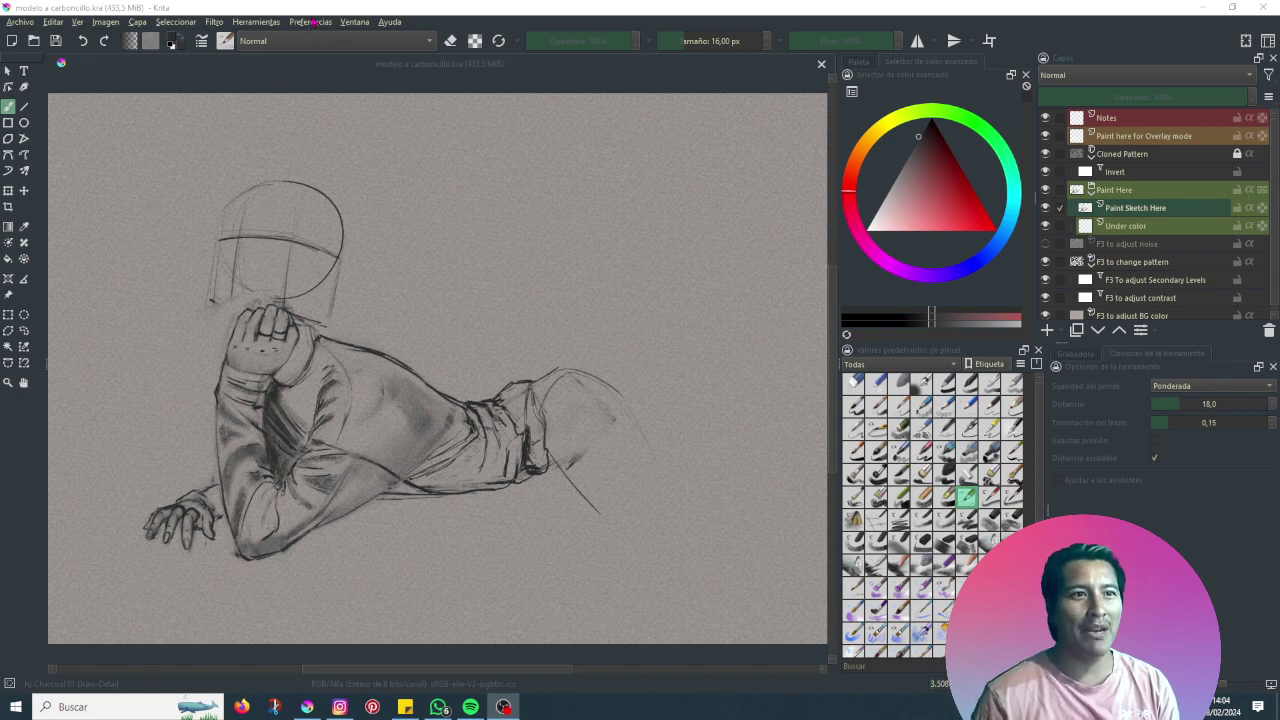
# - Open the Settings (Preferencias) menu to reach its Dockers list
pyautogui.click(313, 22)
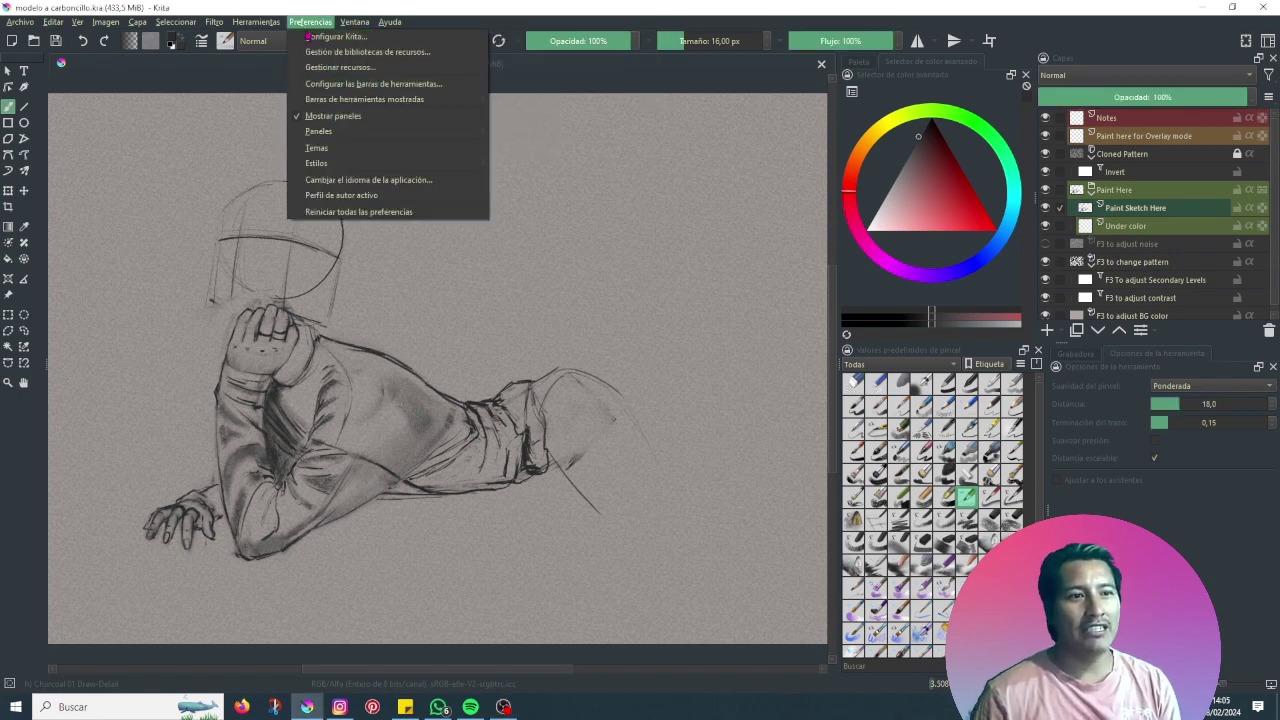
pyautogui.moveTo(319, 131)
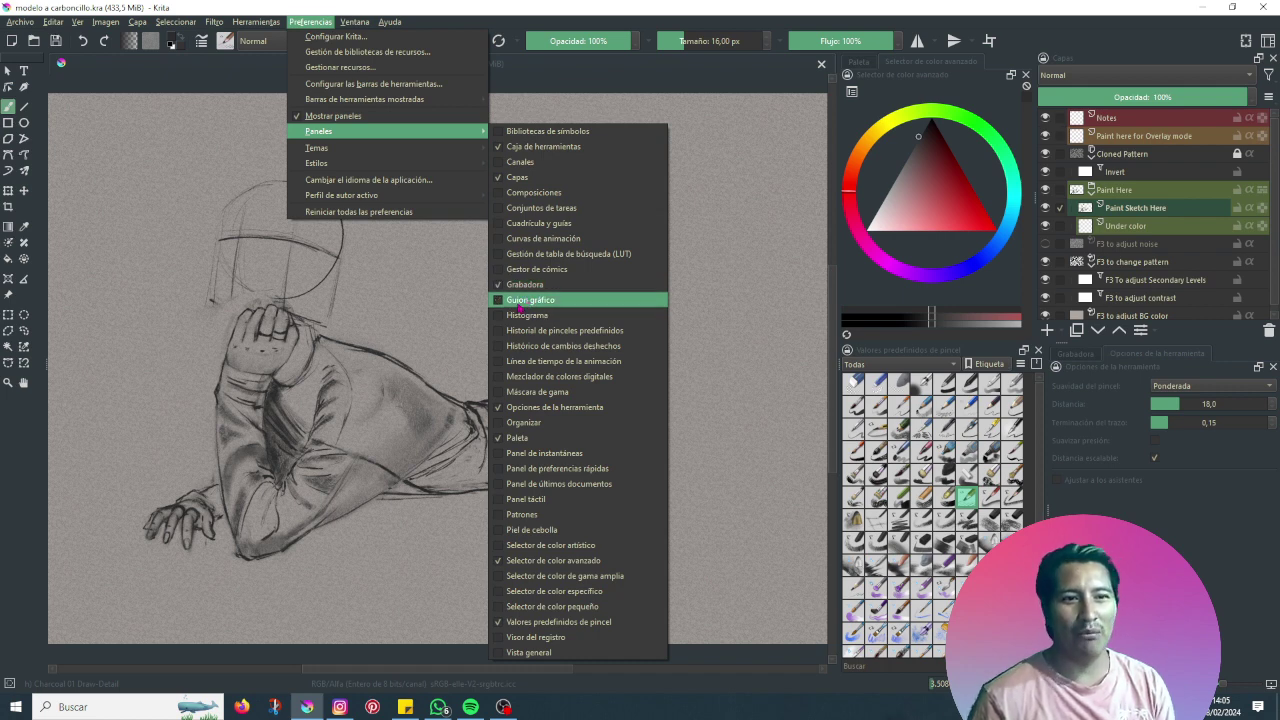
# - Enable the Guion gráfico (storyboard) docker and drag it out as a floating panel
pyautogui.click(499, 299)
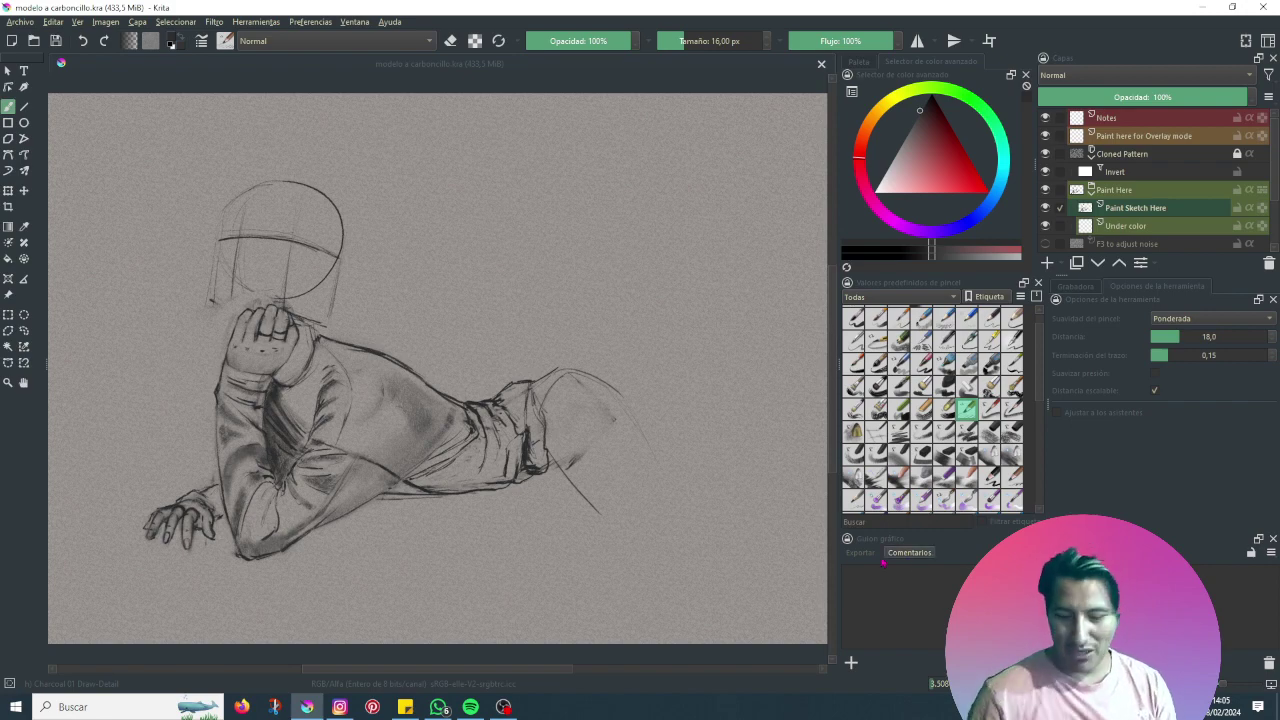
pyautogui.moveTo(877, 547); pyautogui.dragTo(311, 290)
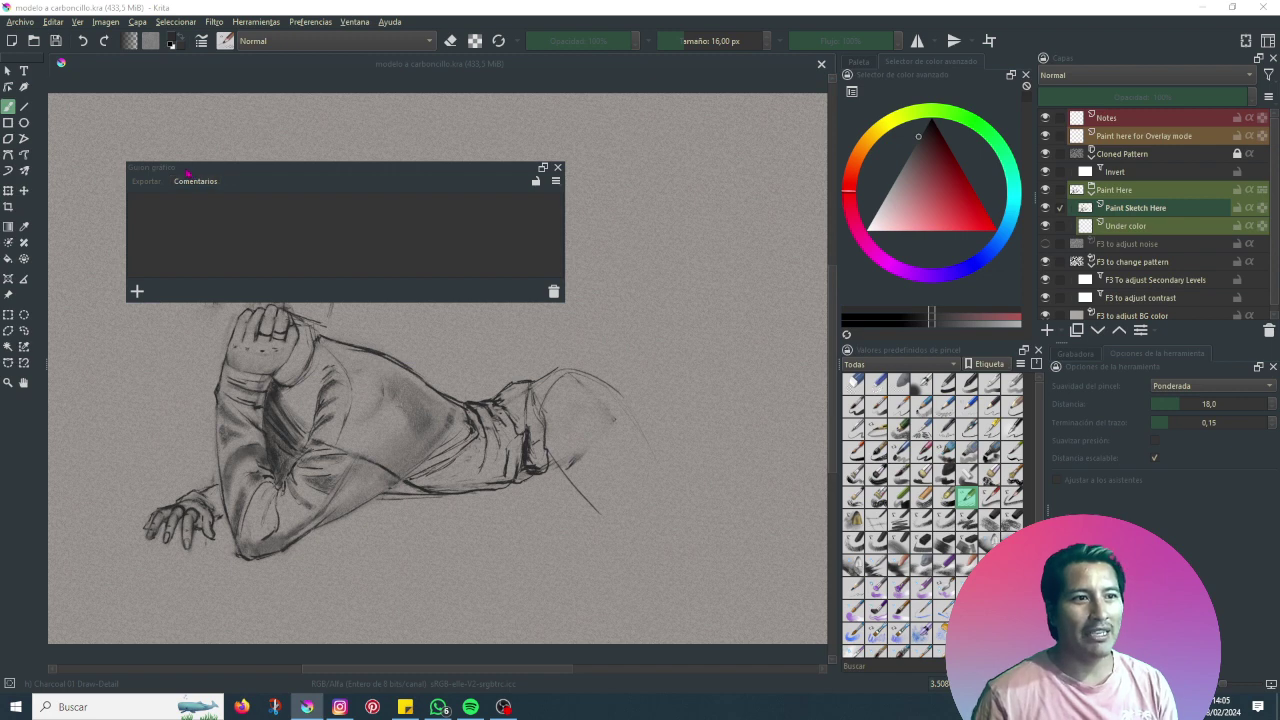
# - Move the storyboard panel up-left, lengthen its bottom edge, and pull its right edge inward
pyautogui.moveTo(189, 172); pyautogui.dragTo(167, 156)
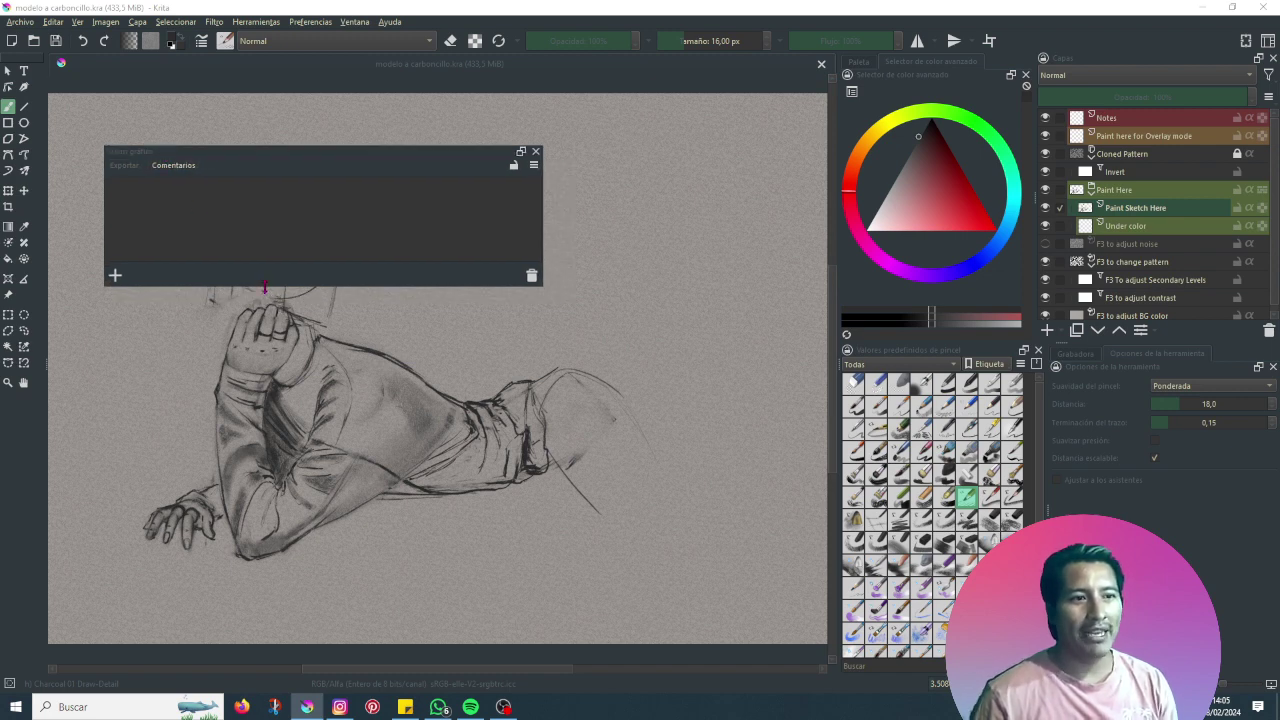
pyautogui.moveTo(264, 286); pyautogui.dragTo(263, 375)
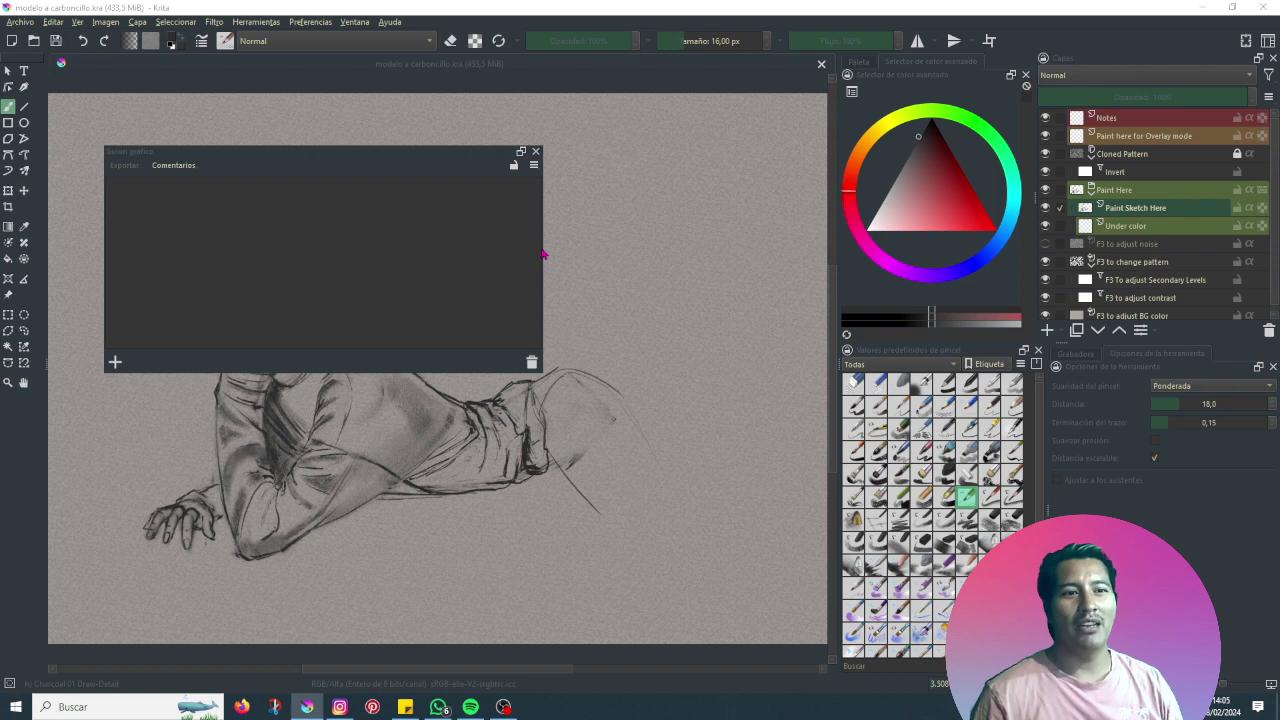
pyautogui.moveTo(543, 255); pyautogui.dragTo(417, 250)
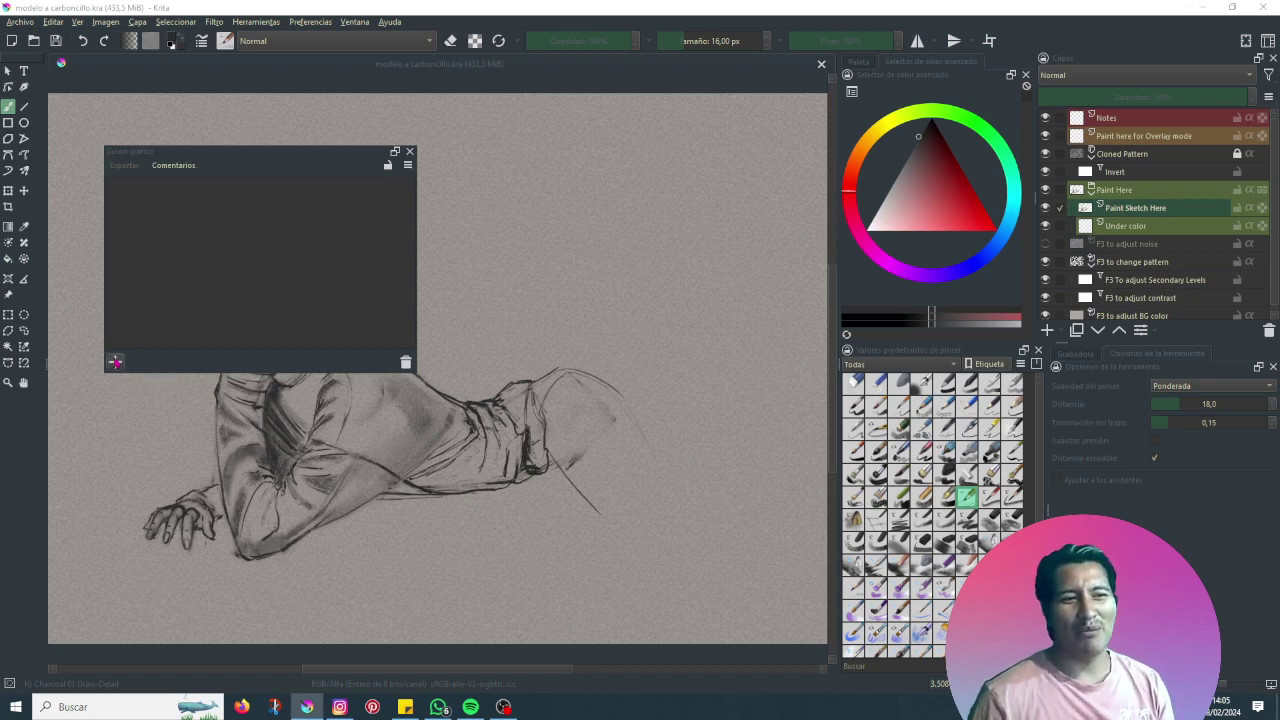
# - Add scenes escena 1 and escena 2, shift the storyboard left, and draw an oval
pyautogui.click(114, 362)
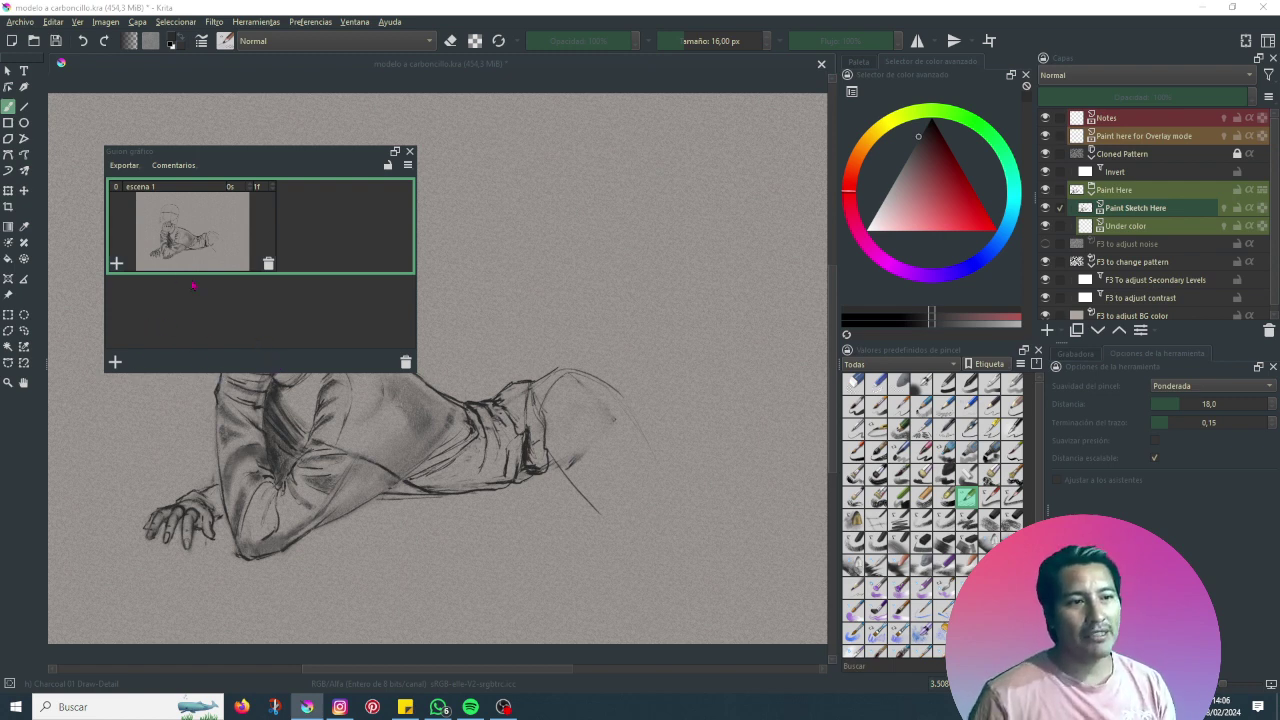
pyautogui.click(113, 362)
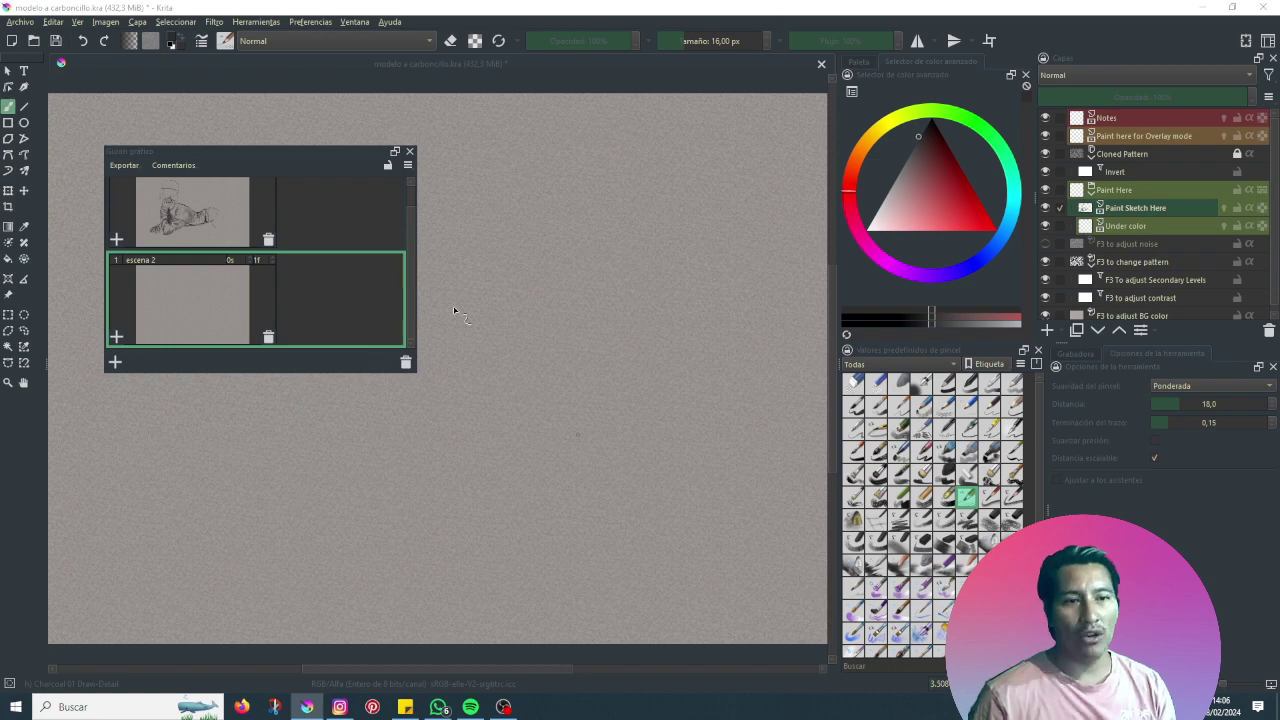
pyautogui.moveTo(293, 164)
pyautogui.mouseDown()
pyautogui.moveTo(897, 367)
pyautogui.moveTo(200, 118)
pyautogui.mouseUp()
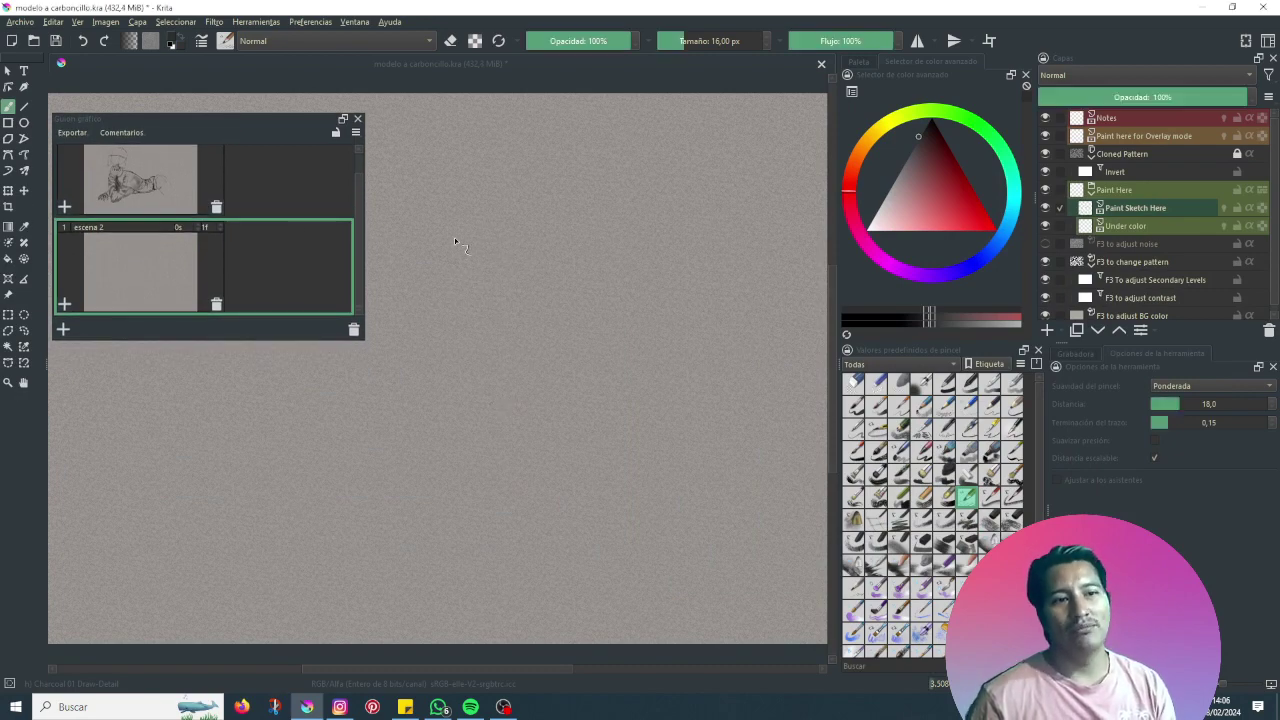
pyautogui.moveTo(454, 237); pyautogui.dragTo(457, 323)
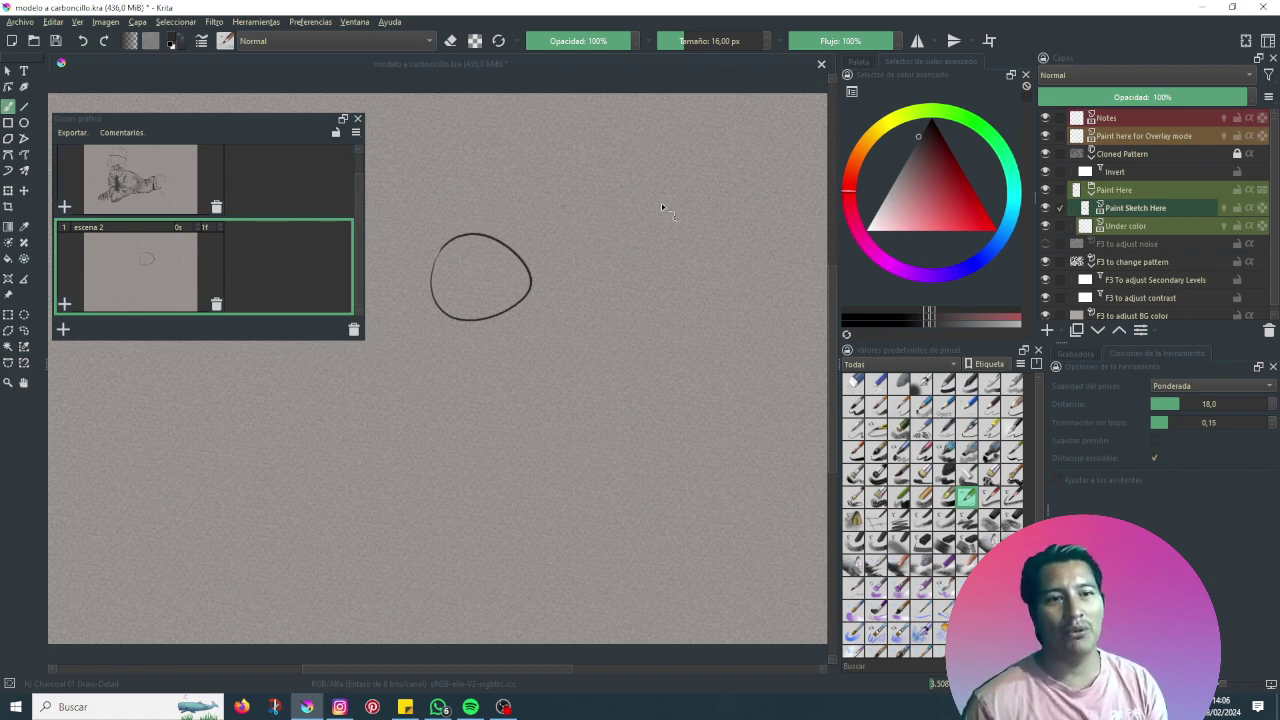
# - Draw a box beside the oval with an arrow pointing into it
pyautogui.moveTo(518, 199)
pyautogui.mouseDown()
pyautogui.moveTo(660, 192)
pyautogui.moveTo(542, 350)
pyautogui.mouseUp()
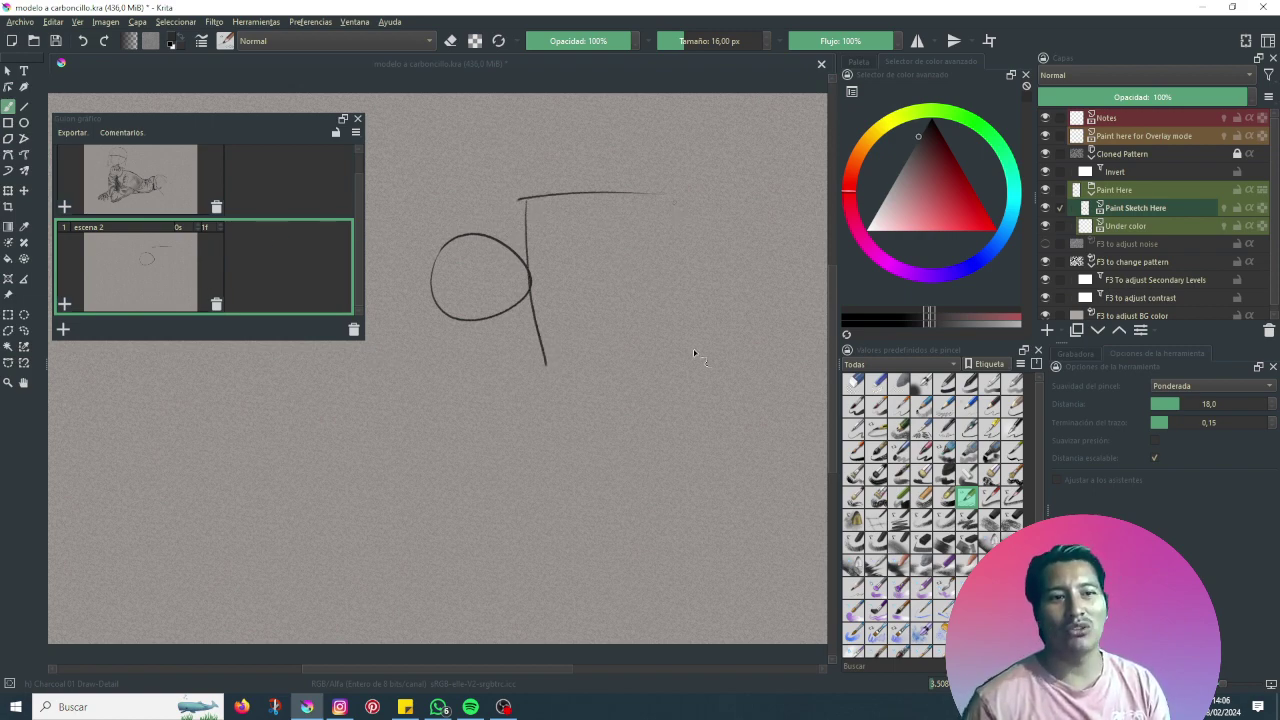
pyautogui.moveTo(676, 200); pyautogui.dragTo(697, 358)
pyautogui.moveTo(534, 352); pyautogui.dragTo(695, 356)
pyautogui.moveTo(493, 265)
pyautogui.mouseDown()
pyautogui.moveTo(566, 260)
pyautogui.moveTo(542, 270)
pyautogui.mouseUp()
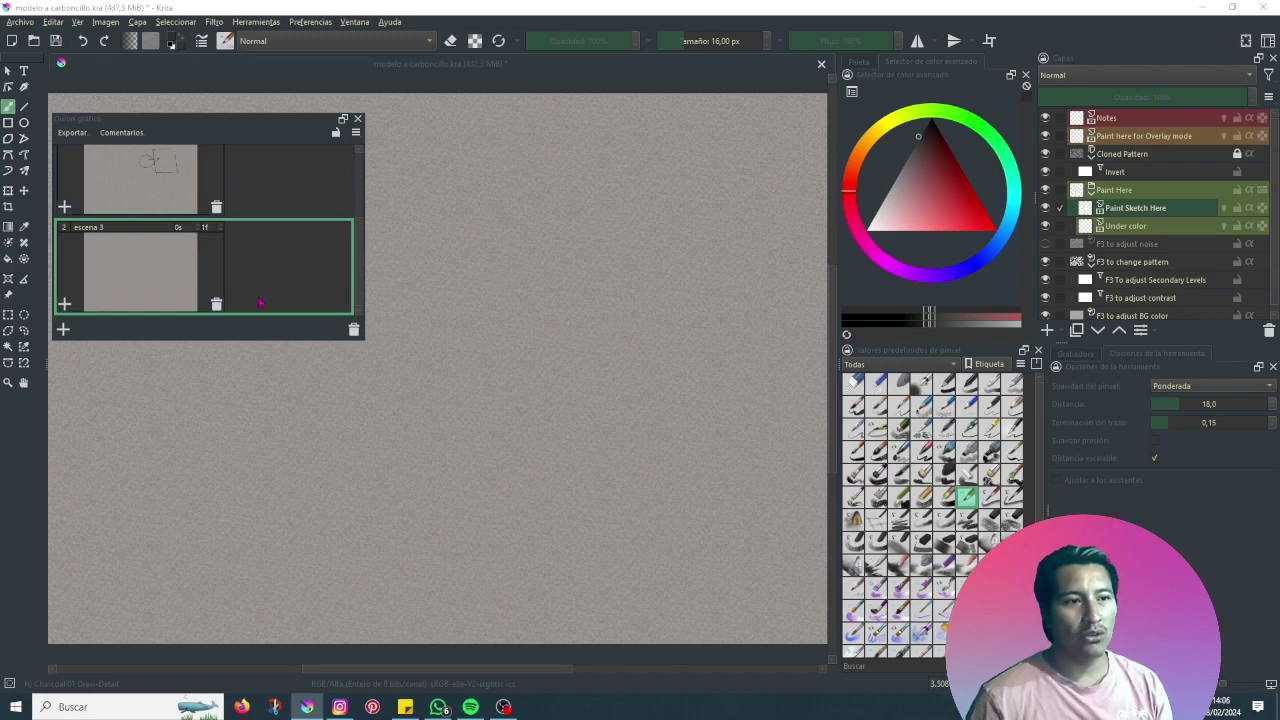
# - Sketch a box with a circle inside it for escena 3
pyautogui.moveTo(614, 223); pyautogui.dragTo(494, 223)
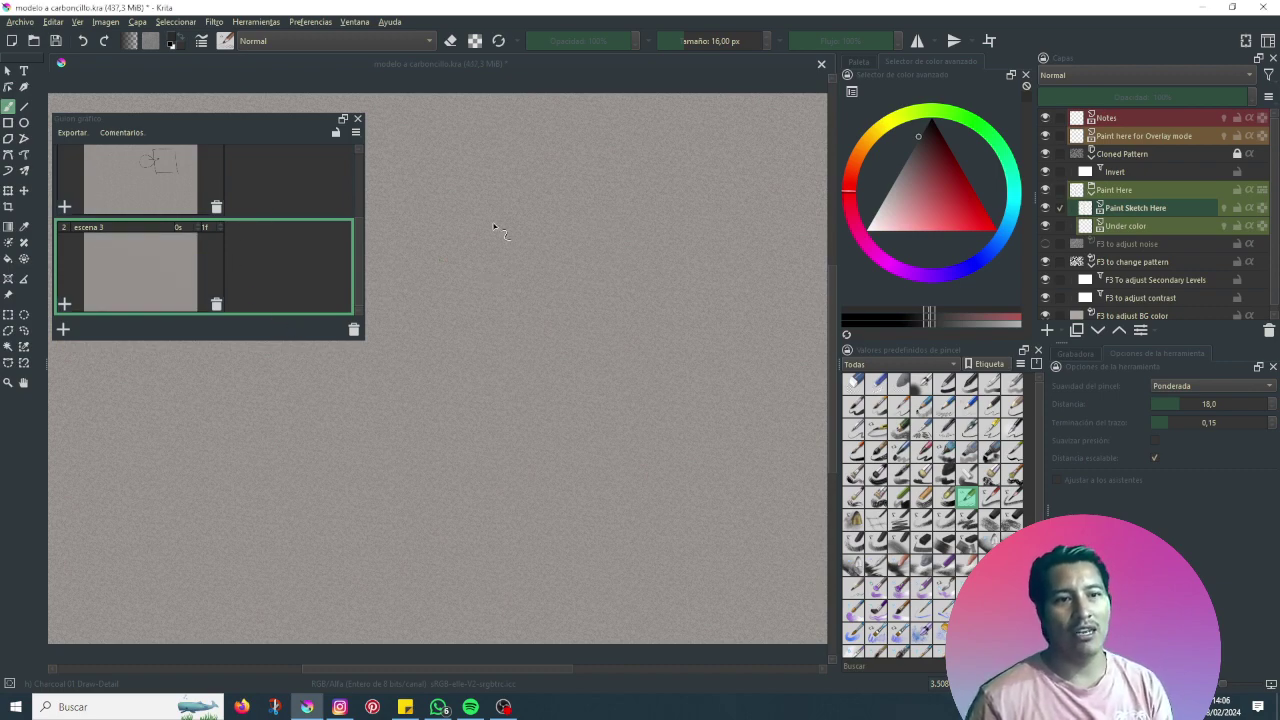
pyautogui.moveTo(518, 380); pyautogui.dragTo(487, 405)
pyautogui.moveTo(600, 224)
pyautogui.mouseDown()
pyautogui.moveTo(658, 368)
pyautogui.moveTo(474, 362)
pyautogui.mouseUp()
pyautogui.moveTo(584, 272); pyautogui.dragTo(560, 278)
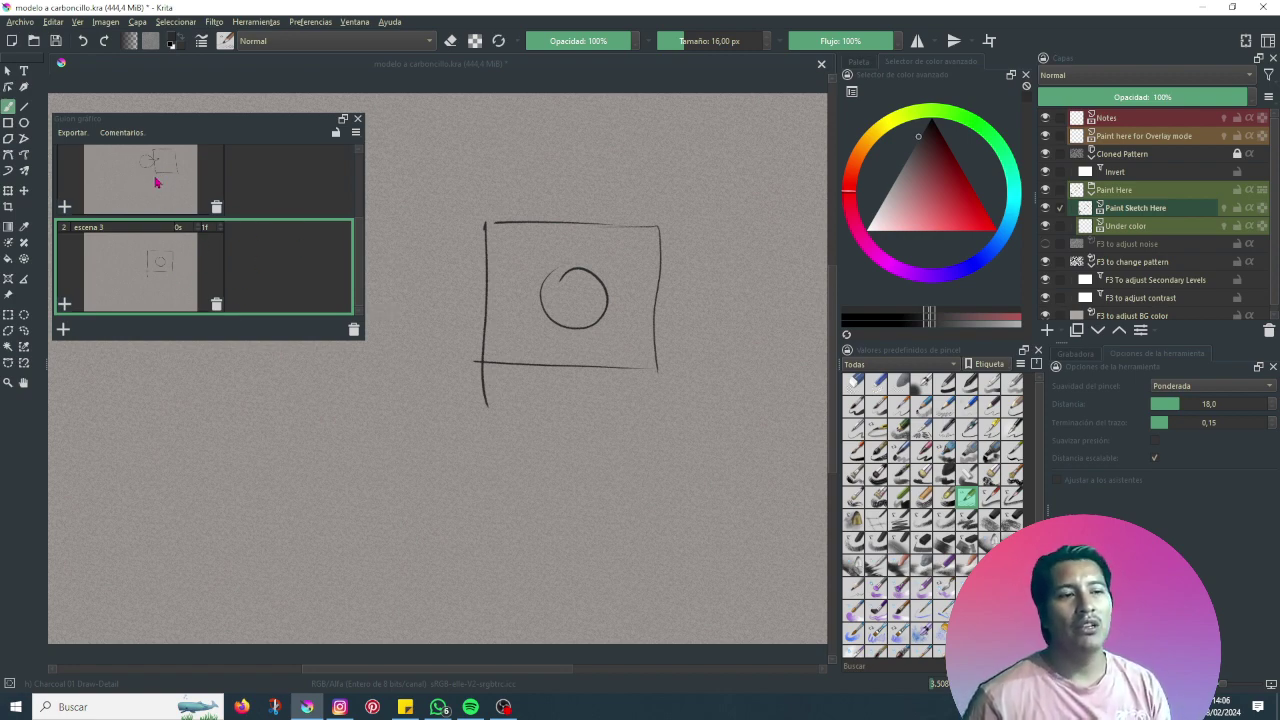
# - Select scene escena 2 in the storyboard list
pyautogui.scroll(1, 158, 182)
pyautogui.click(106, 297)
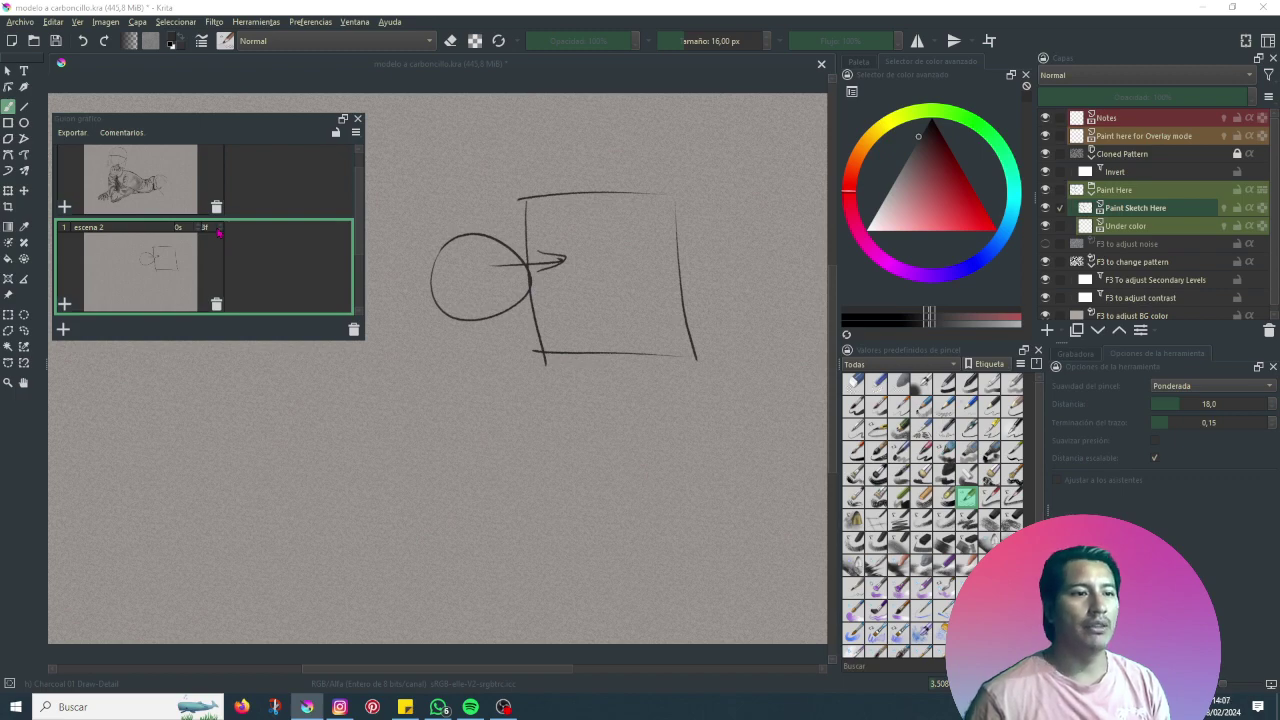
pyautogui.scroll(-2, 219, 231)
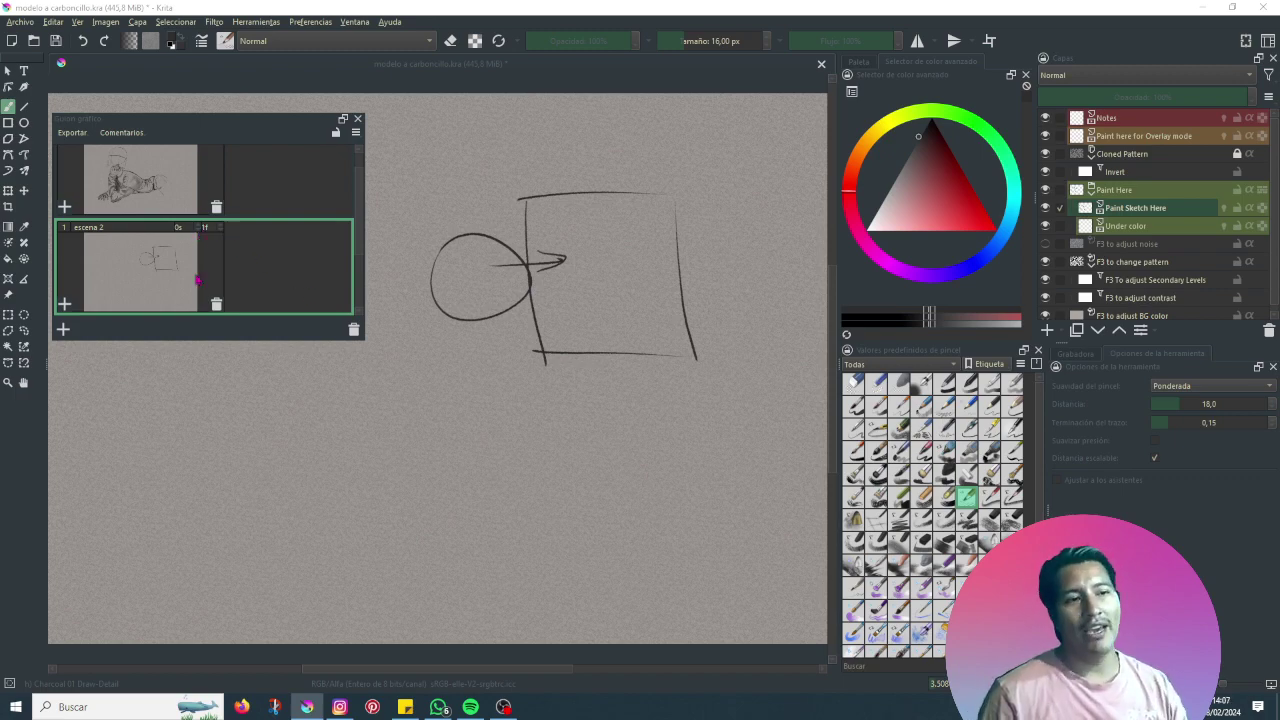
pyautogui.scroll(-2, 237, 233)
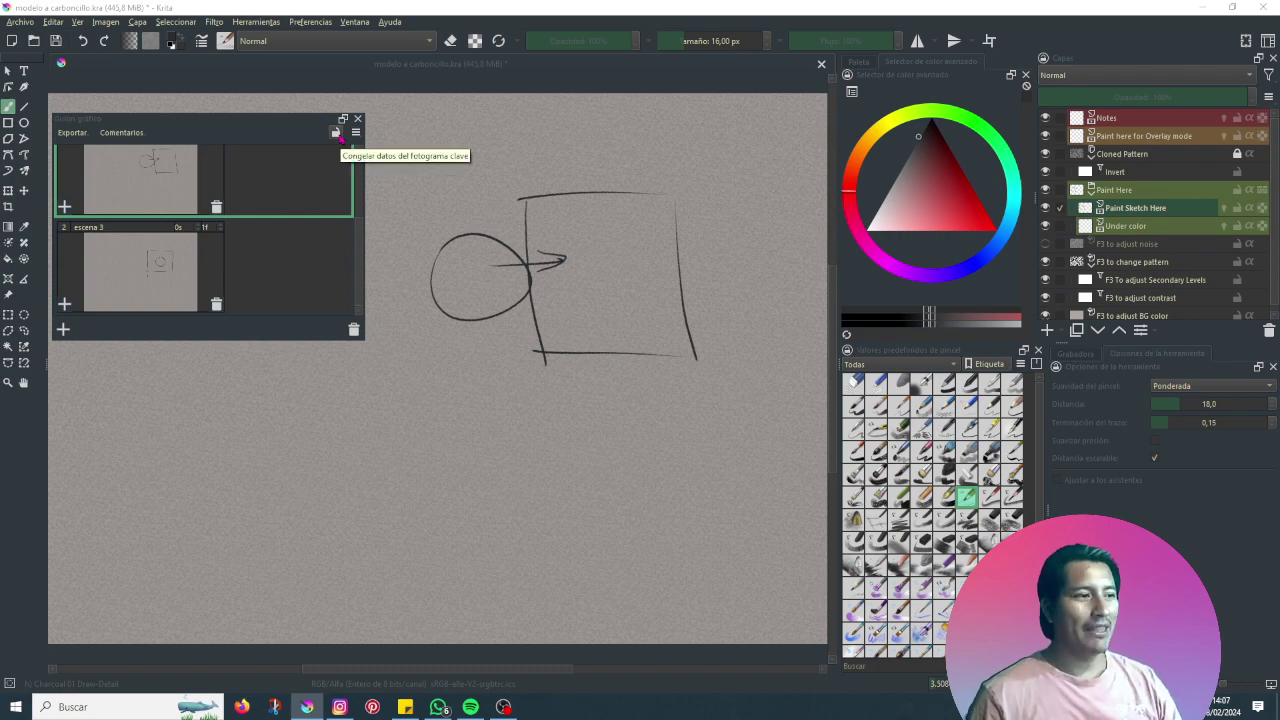
# - Export the storyboard as PDF hola.pdf, A4 portrait with 3 rows
pyautogui.click(64, 132)
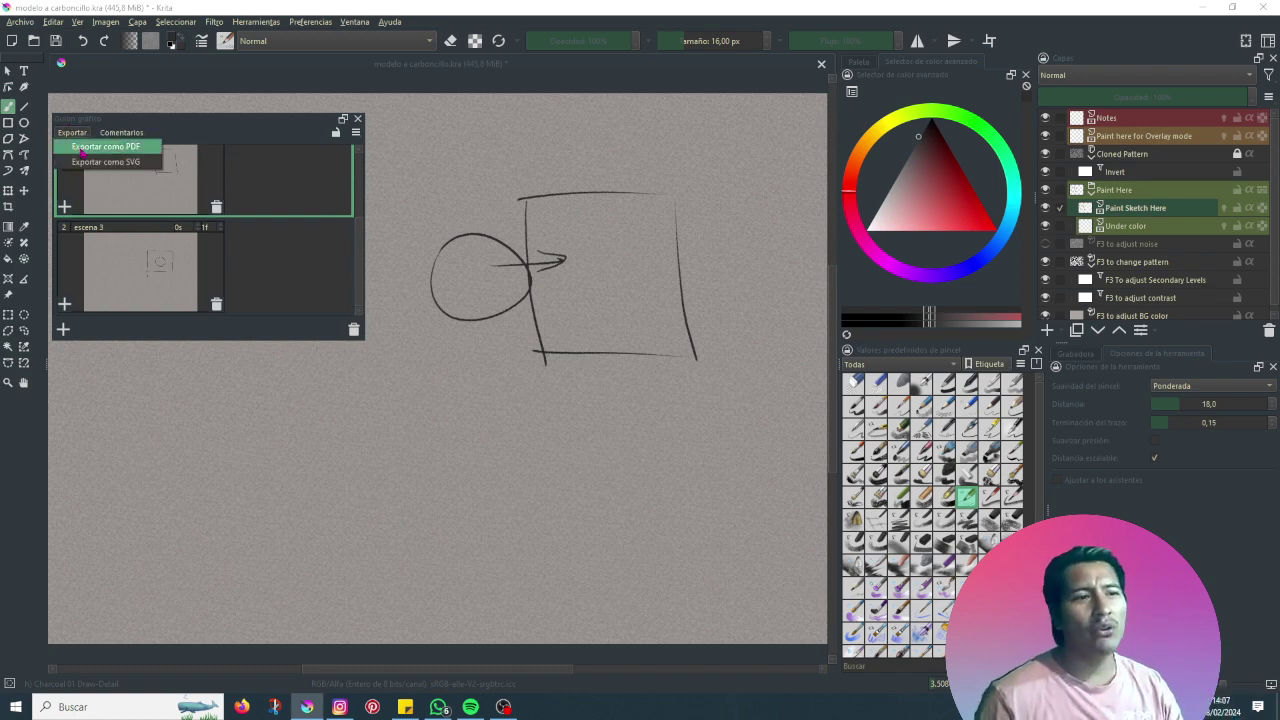
pyautogui.click(83, 151)
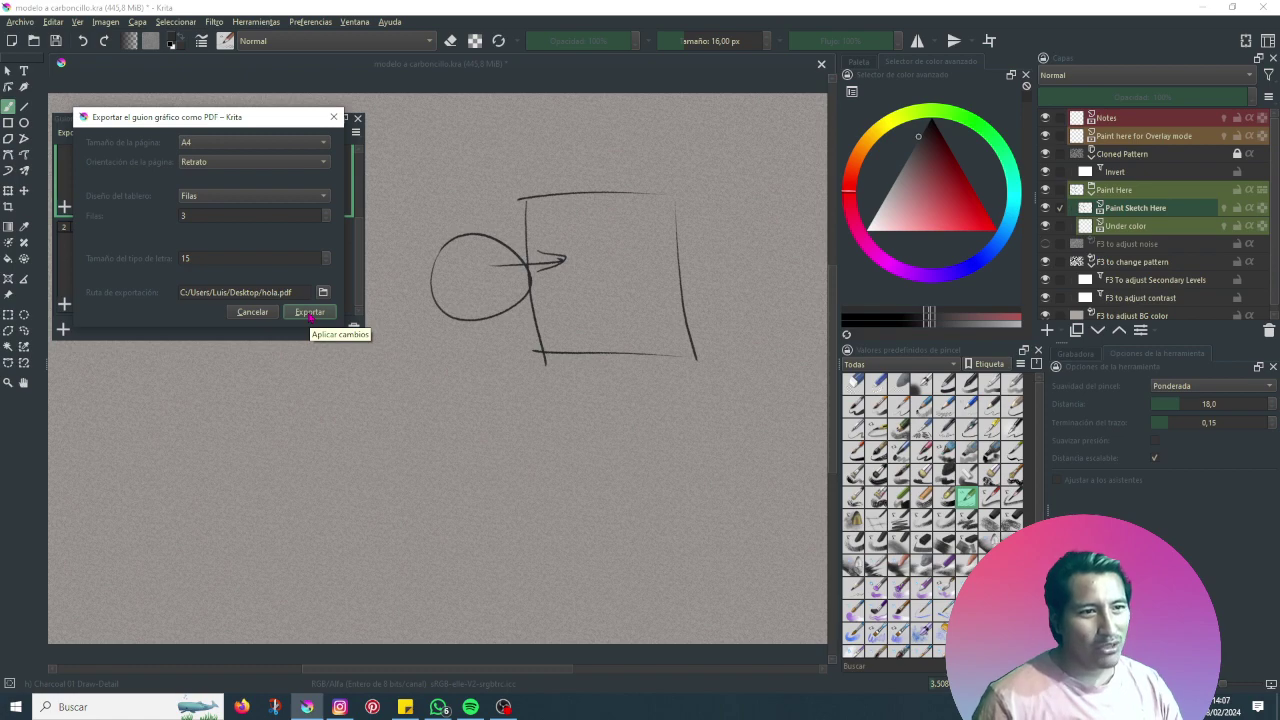
pyautogui.click(310, 312)
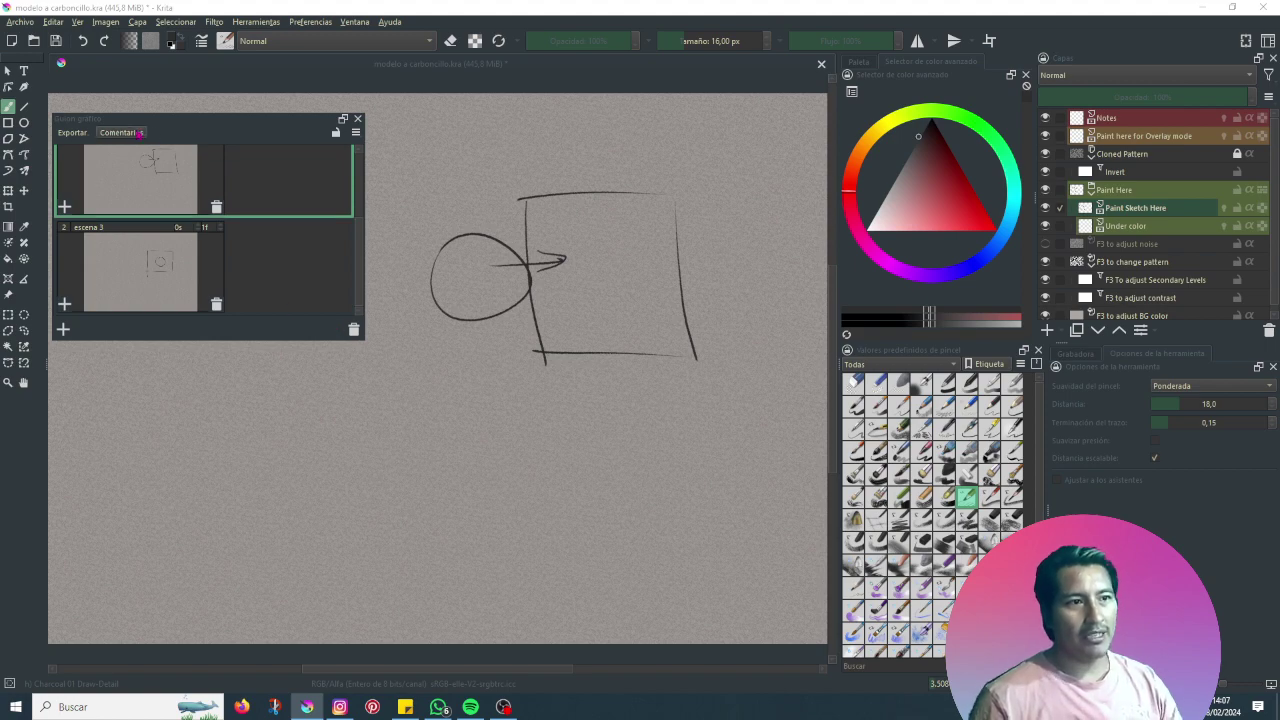
# - Reopen the PDF export settings twice without exporting, then switch to the file explorer
pyautogui.click(86, 134)
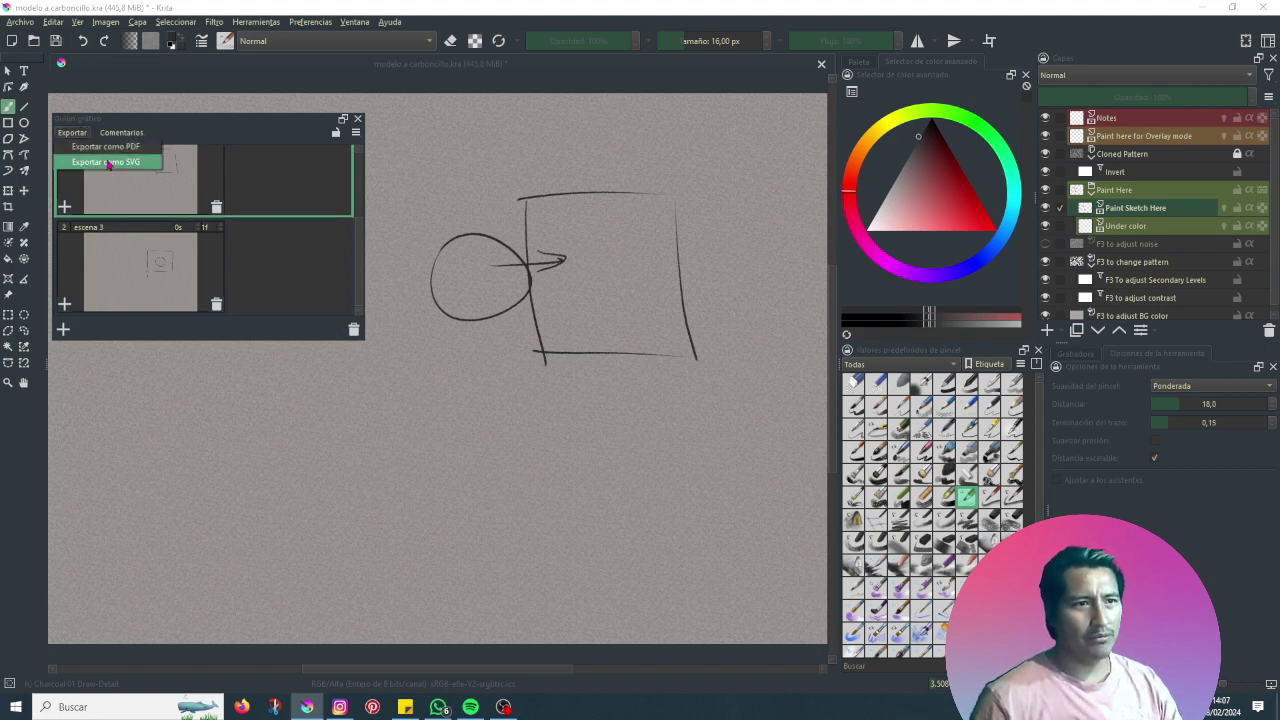
pyautogui.click(280, 148)
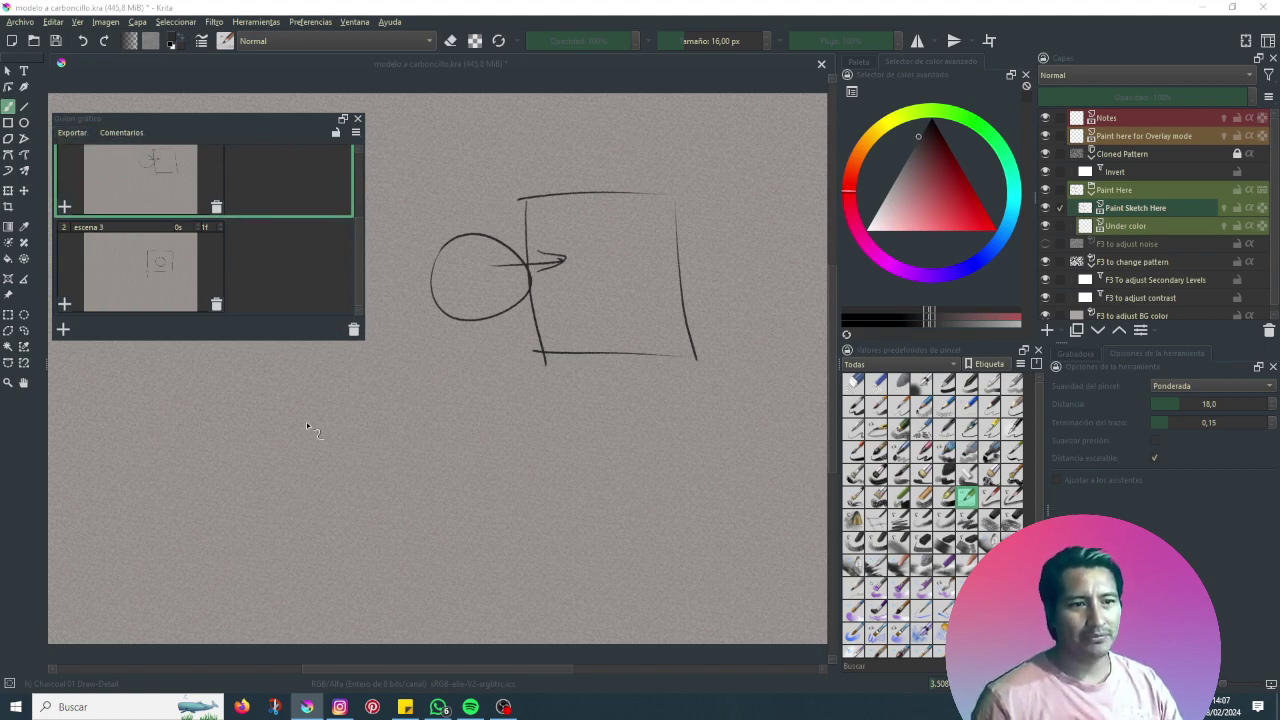
pyautogui.hotkey('alt', 'Tab')
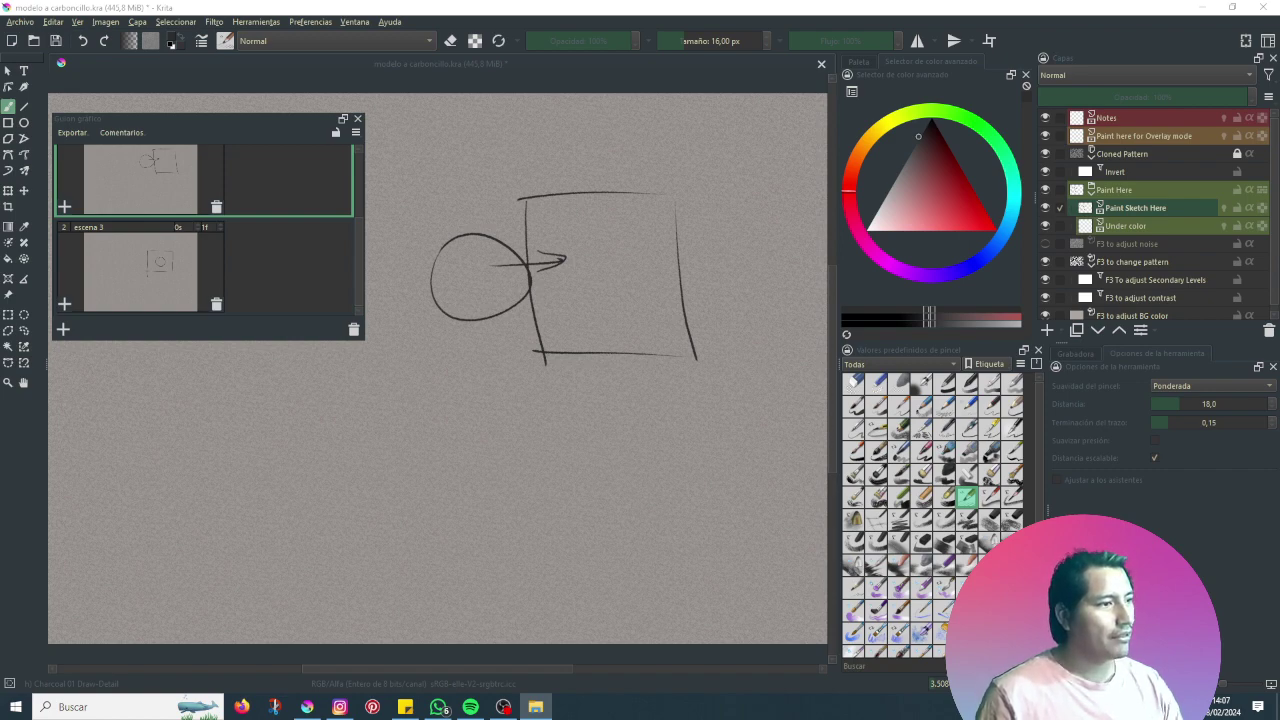
pyautogui.click(72, 132)
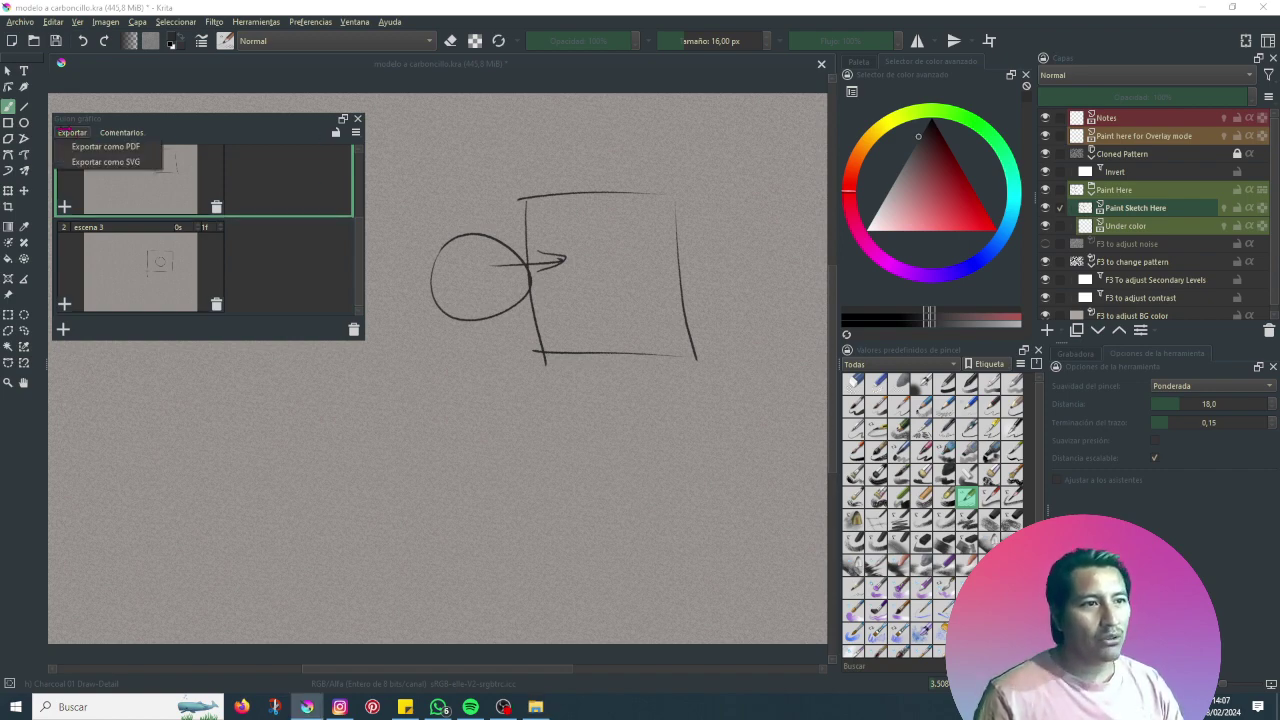
pyautogui.click(100, 146)
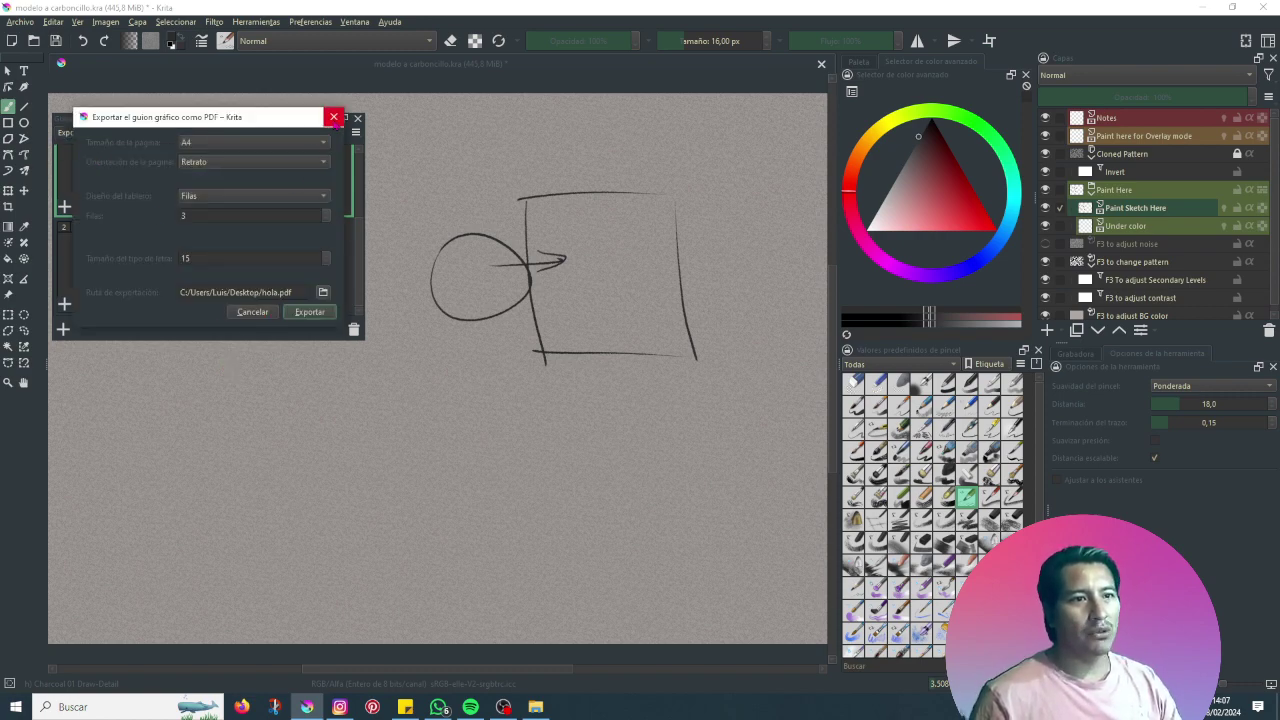
pyautogui.click(334, 117)
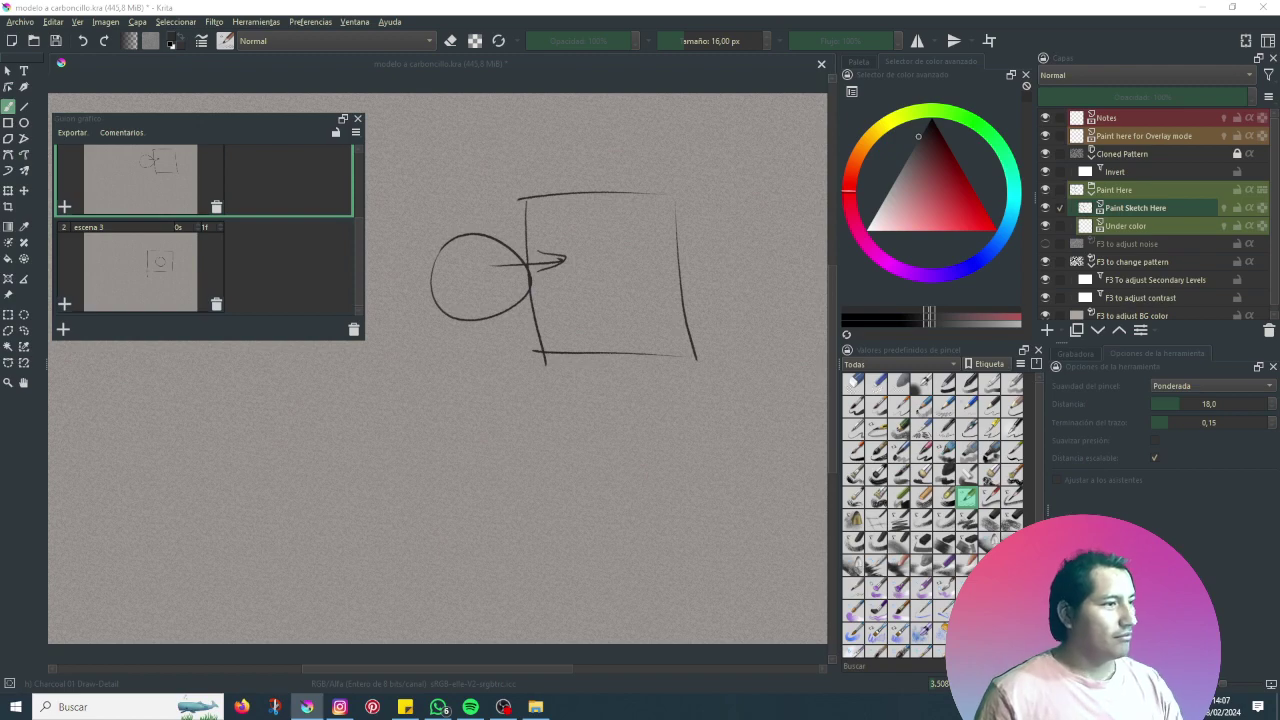
pyautogui.hotkey('alt', 'Tab')
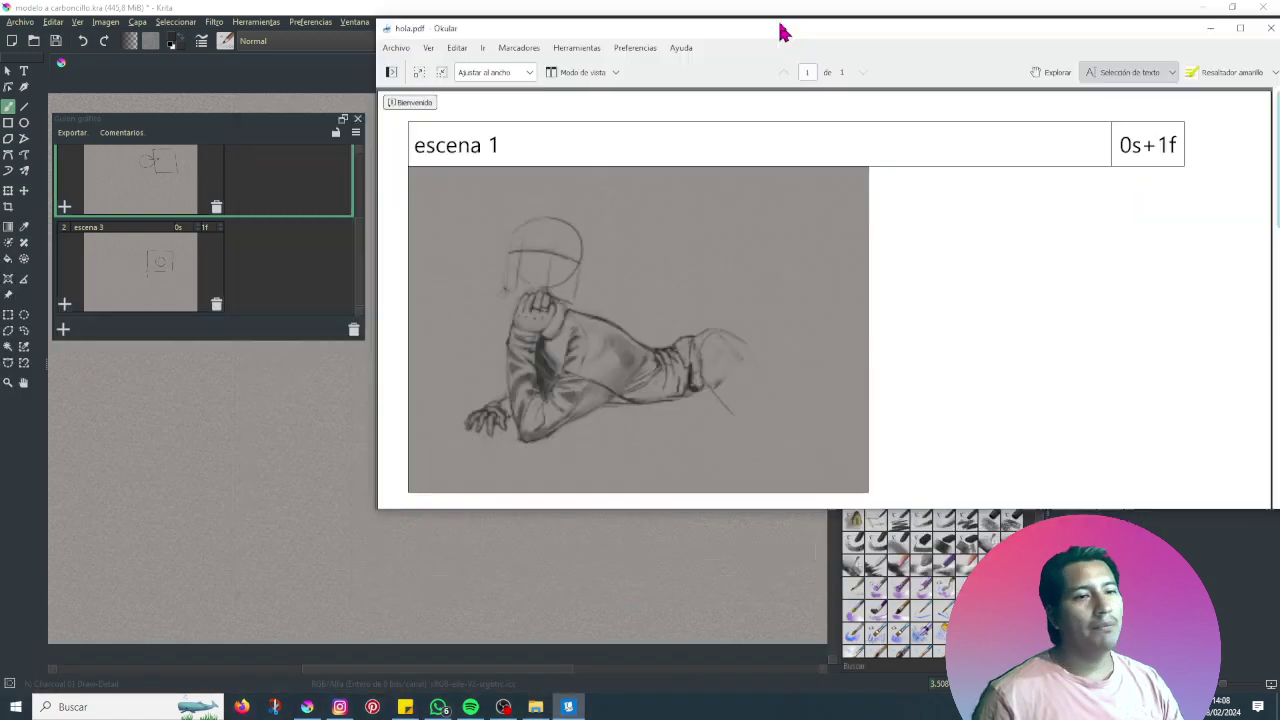
# - Maximise the Okular window showing hola.pdf
pyautogui.moveTo(783, 33); pyautogui.dragTo(606, 37)
pyautogui.doubleClick(606, 37)
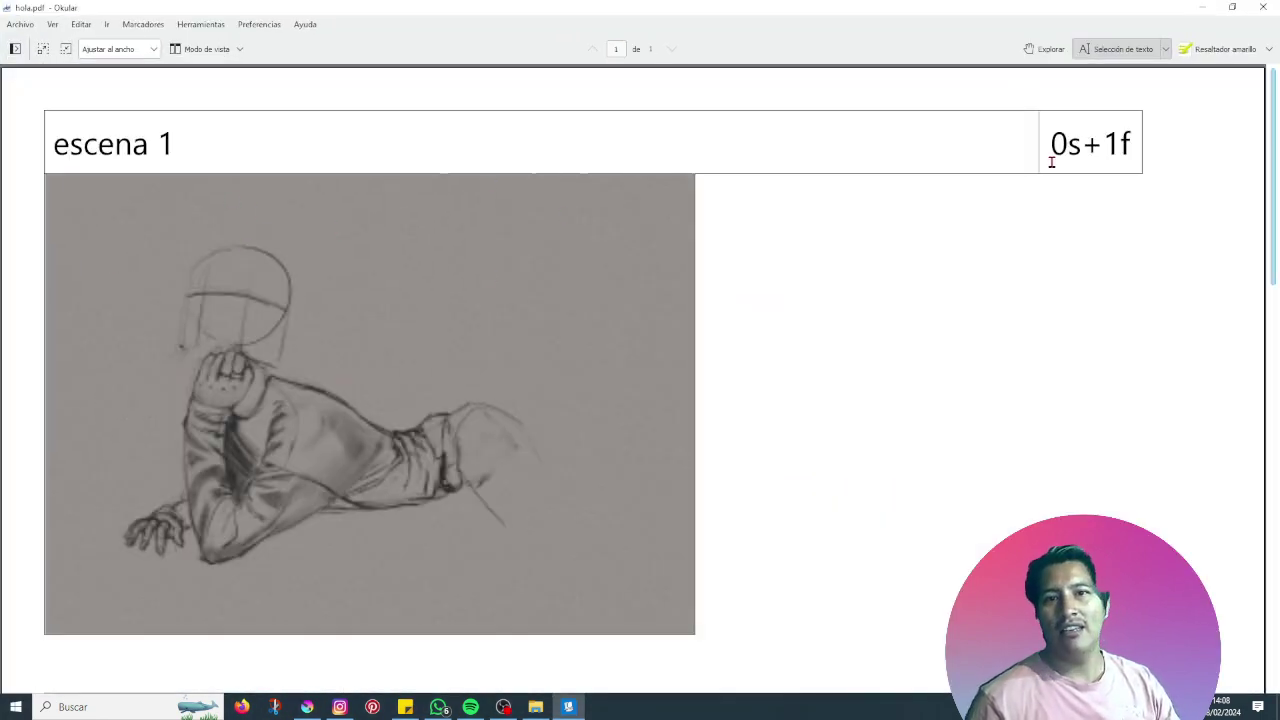
pyautogui.moveTo(1043, 145); pyautogui.dragTo(1105, 145)
pyautogui.click(920, 208)
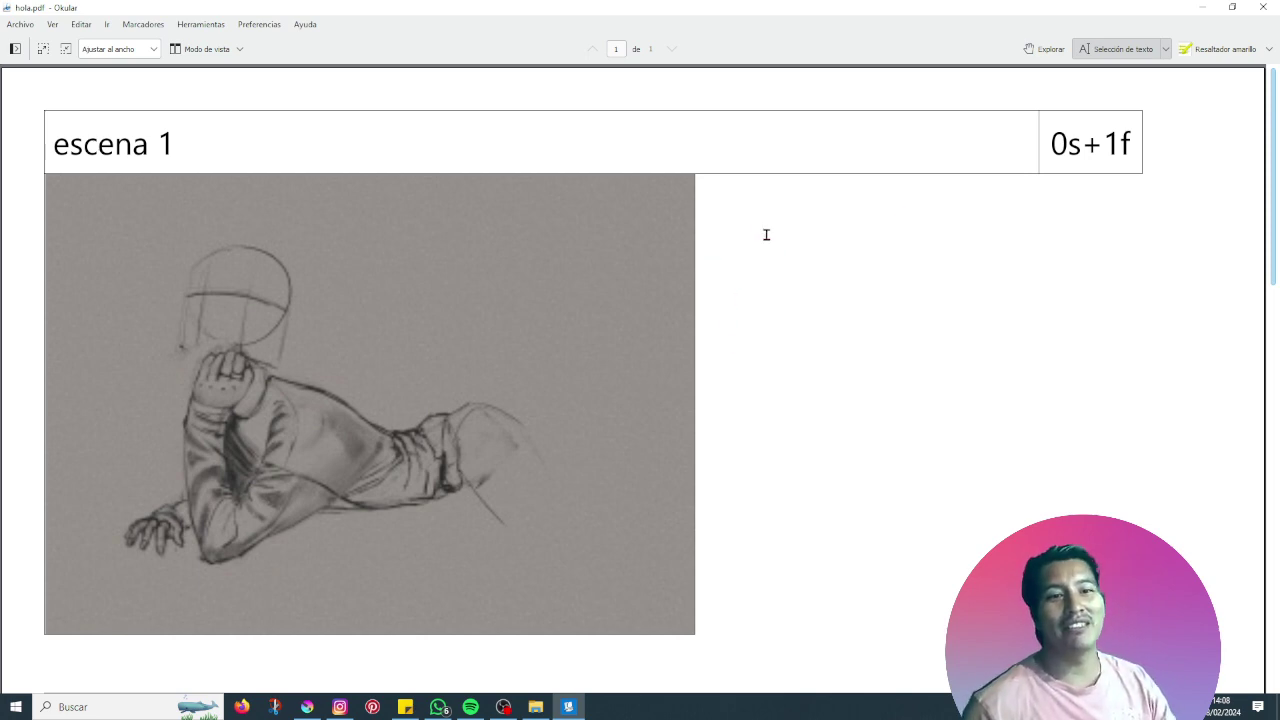
# - Scroll through the PDF pages to review the storyboard scenes, including escena 3
pyautogui.scroll(-2, 665, 387)
pyautogui.scroll(-1, 651, 389)
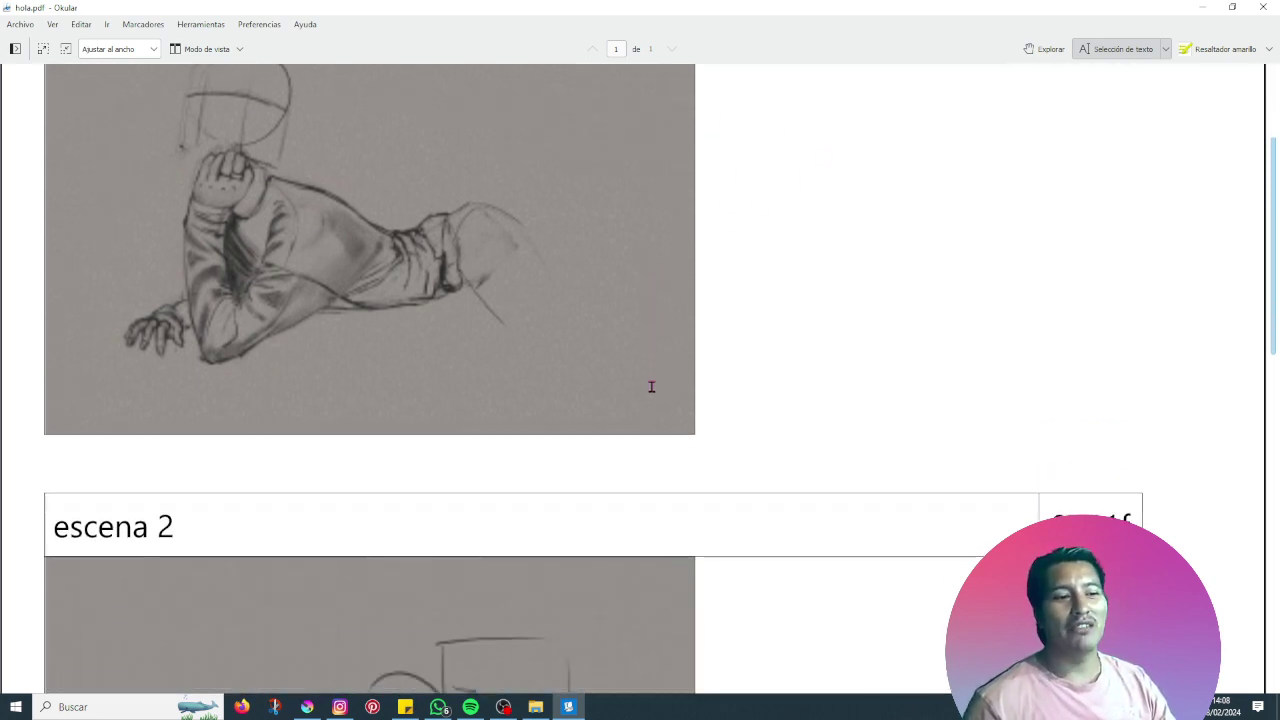
pyautogui.scroll(-1, 466, 320)
pyautogui.scroll(-1, 457, 309)
pyautogui.scroll(2, 460, 311)
pyautogui.scroll(-6, 459, 326)
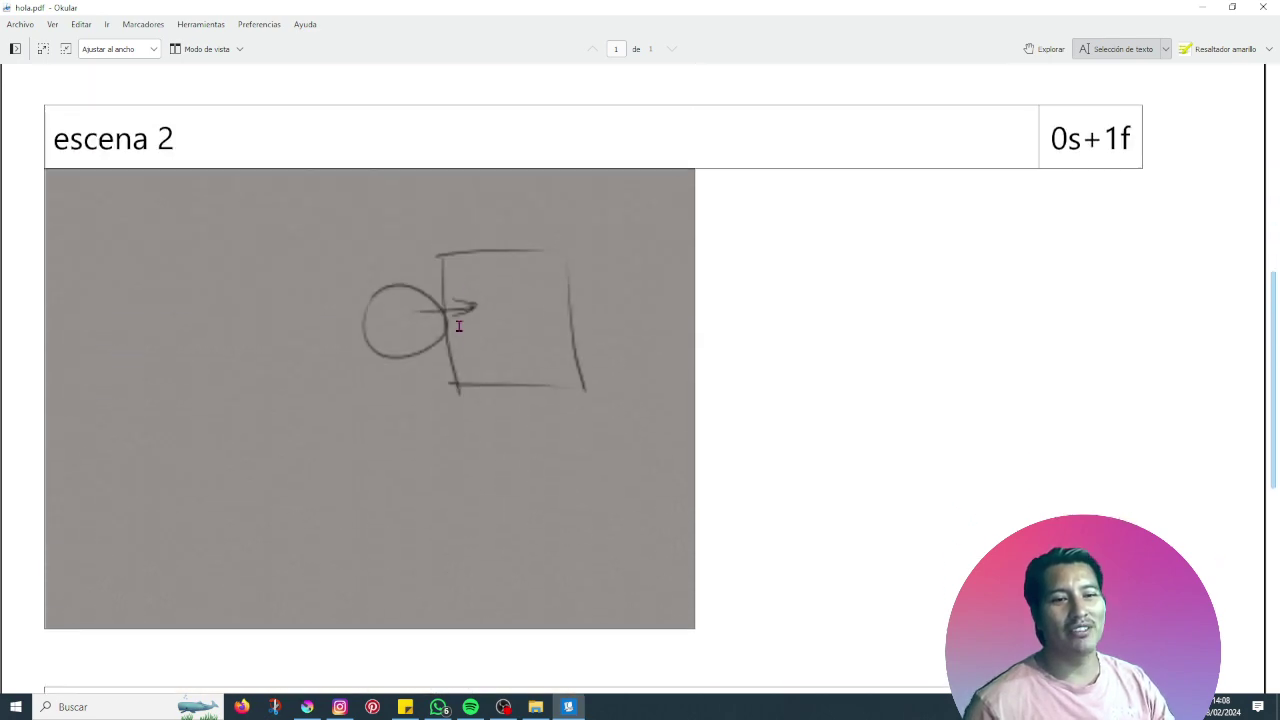
pyautogui.scroll(-2, 457, 326)
pyautogui.scroll(-2, 443, 314)
pyautogui.scroll(-2, 428, 448)
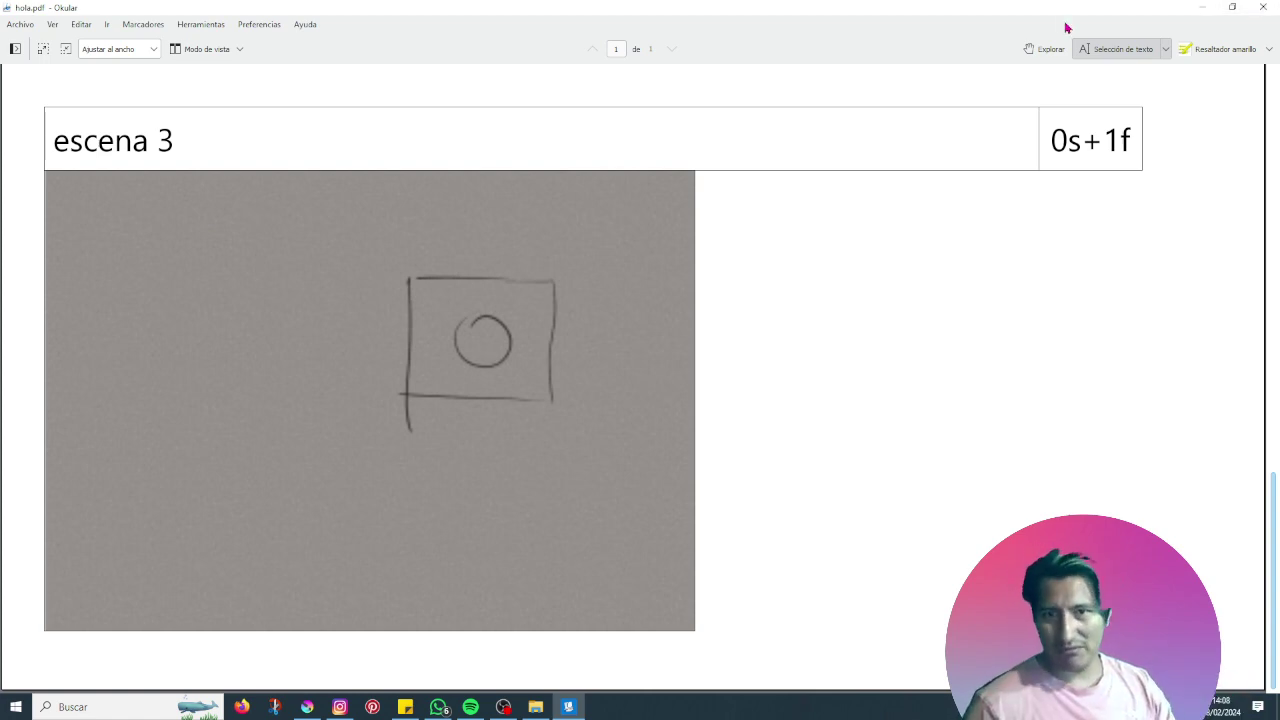
# - Close Okular and add a Comment1 comment field to the storyboard scenes
pyautogui.click(1263, 7)
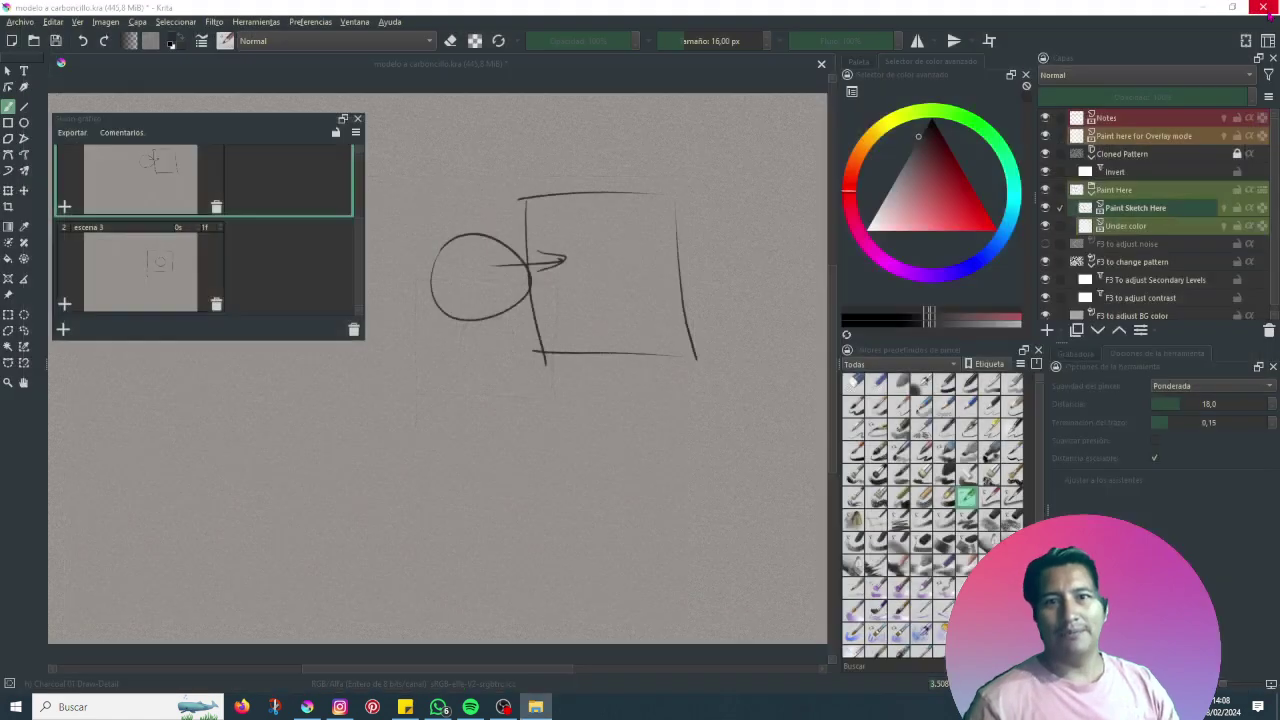
pyautogui.scroll(2, 200, 230)
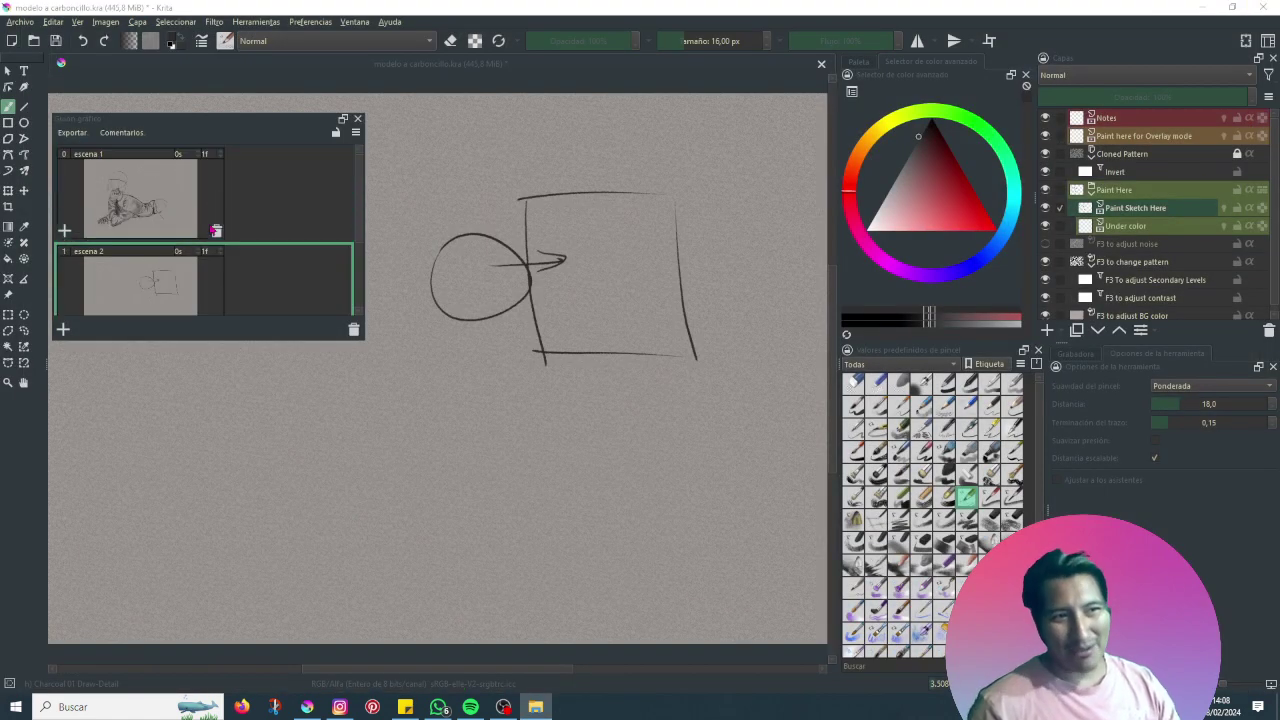
pyautogui.click(116, 132)
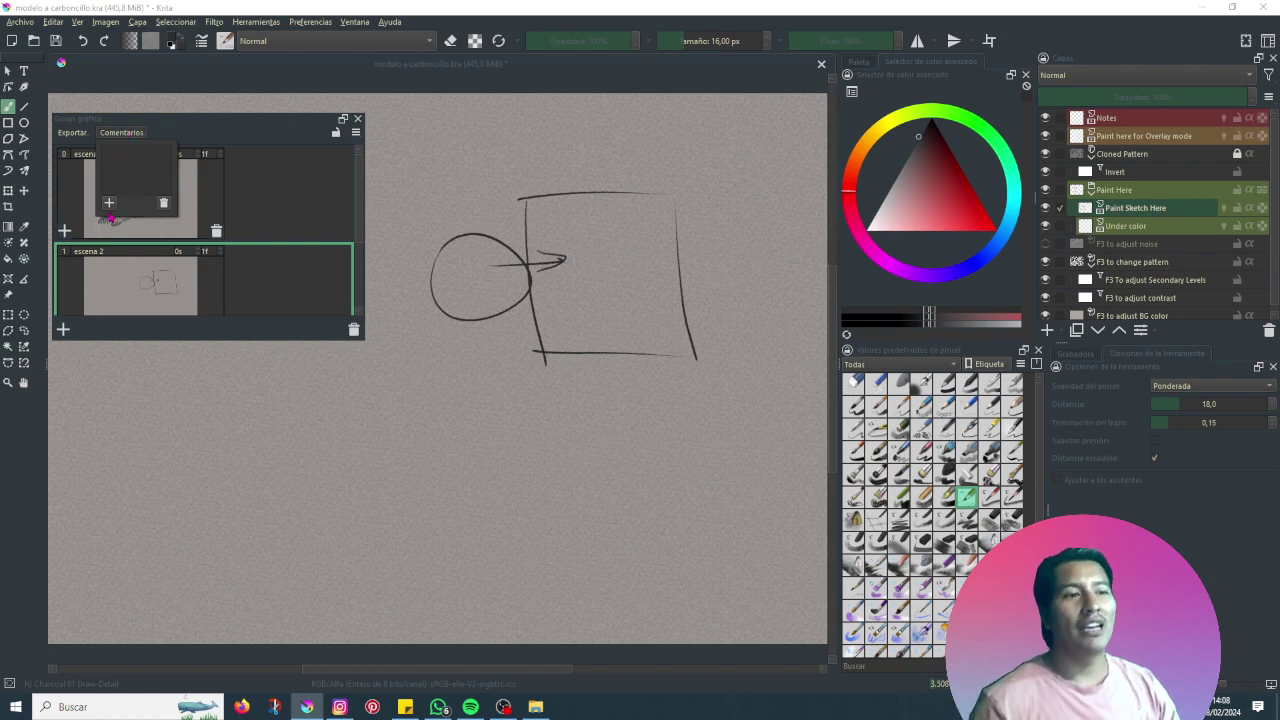
pyautogui.click(109, 202)
pyautogui.click(258, 180)
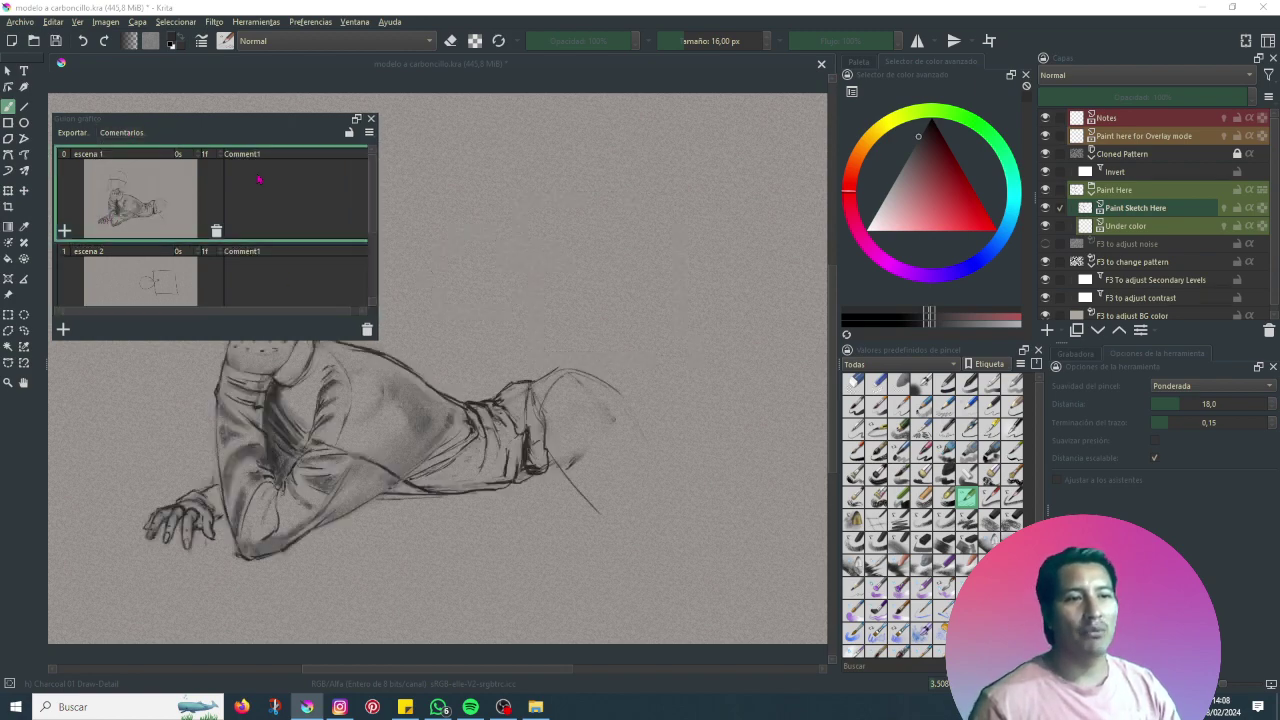
# - Select scene escena 2 and nudge the storyboard panel slightly higher
pyautogui.scroll(-2, 222, 226)
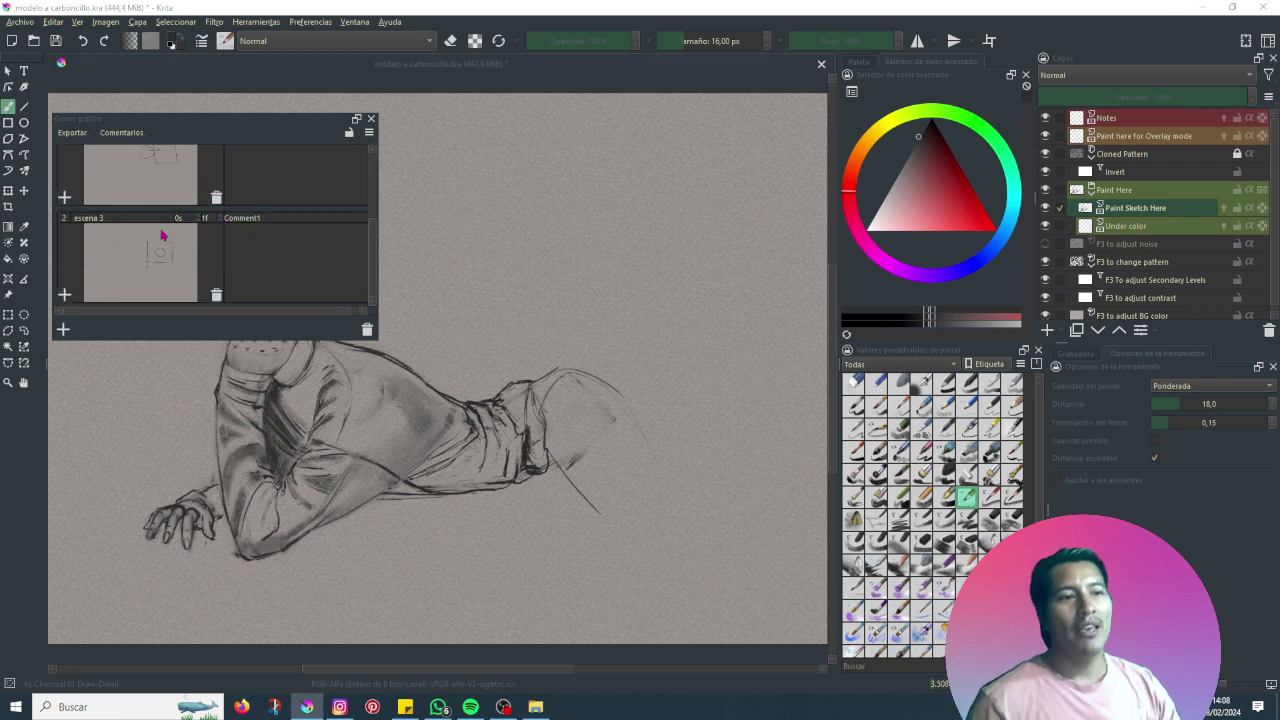
pyautogui.click(142, 184)
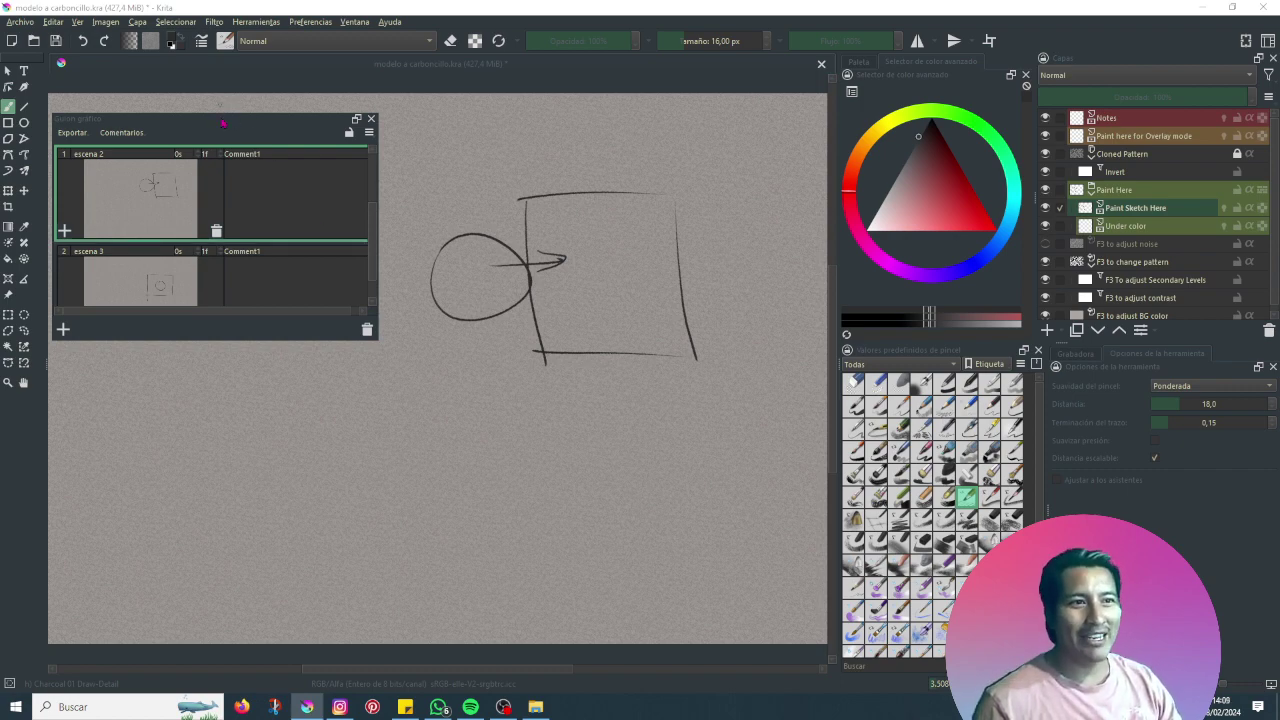
pyautogui.moveTo(222, 122)
pyautogui.mouseDown()
pyautogui.moveTo(228, 110)
pyautogui.moveTo(234, 130)
pyautogui.mouseUp()
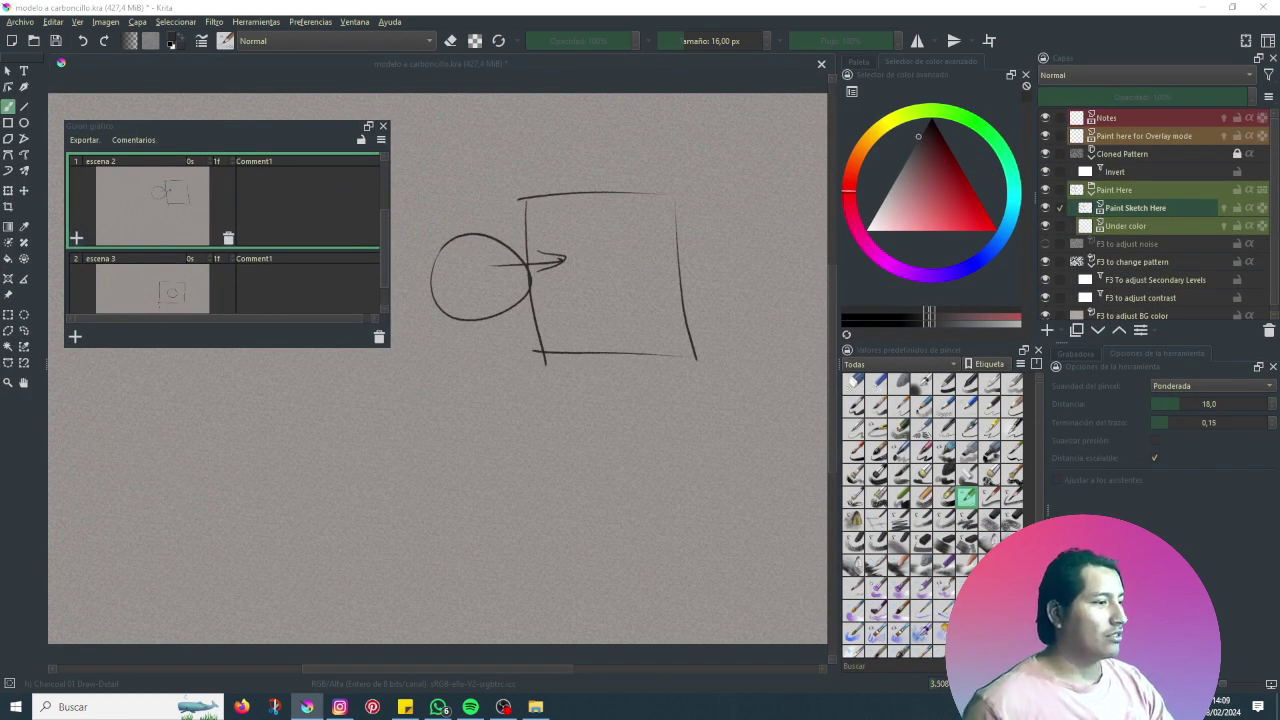
# - Enable the Histograma docker and float it over the canvas
pyautogui.hotkey('alt', 'Tab')
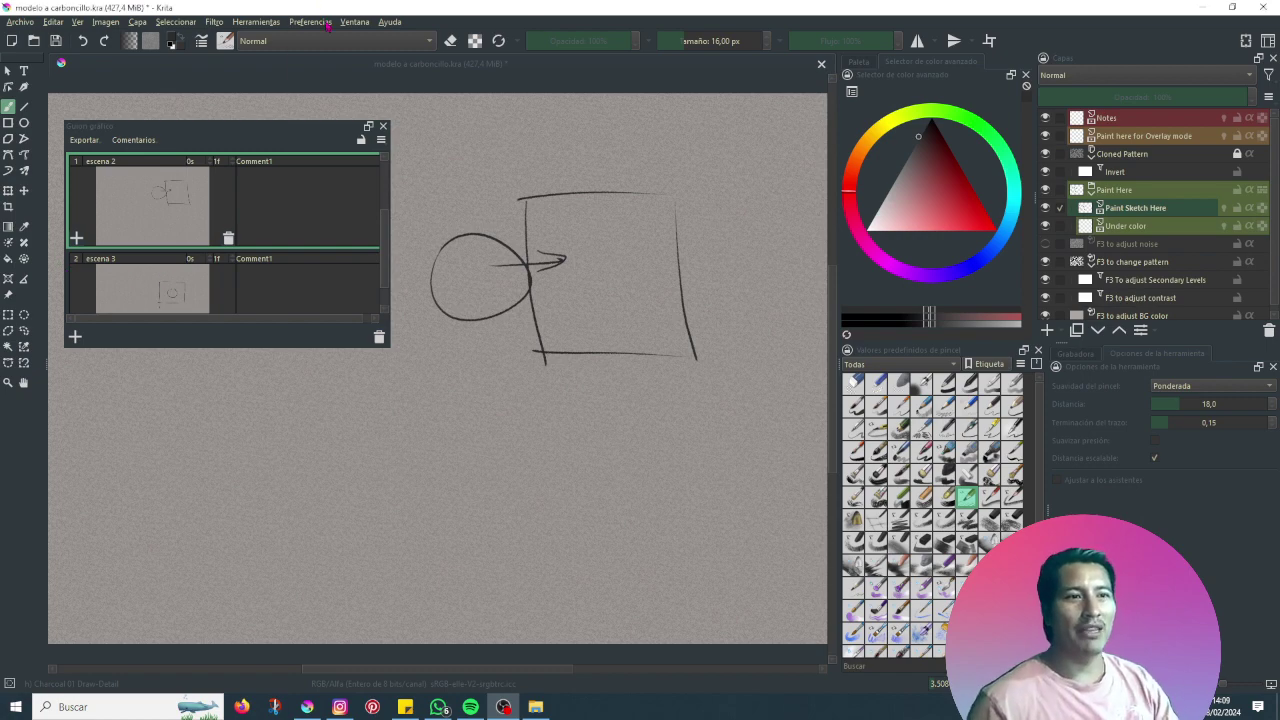
pyautogui.click(326, 22)
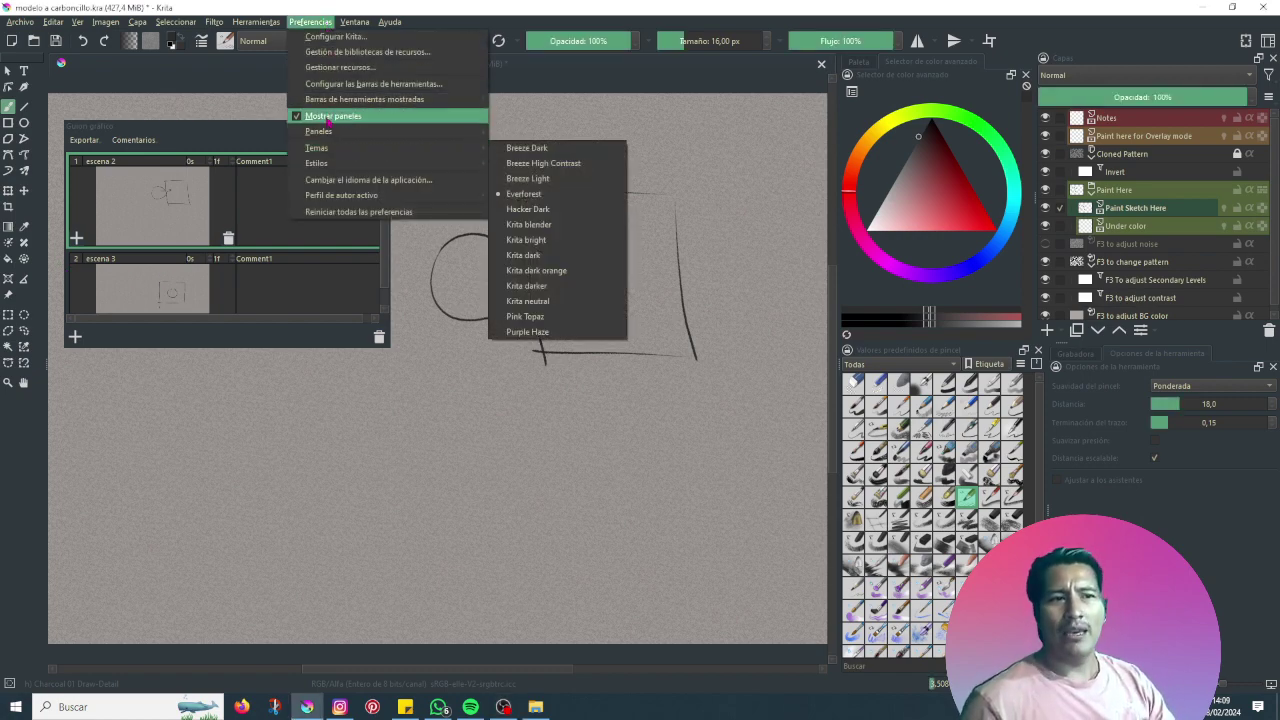
pyautogui.moveTo(320, 131)
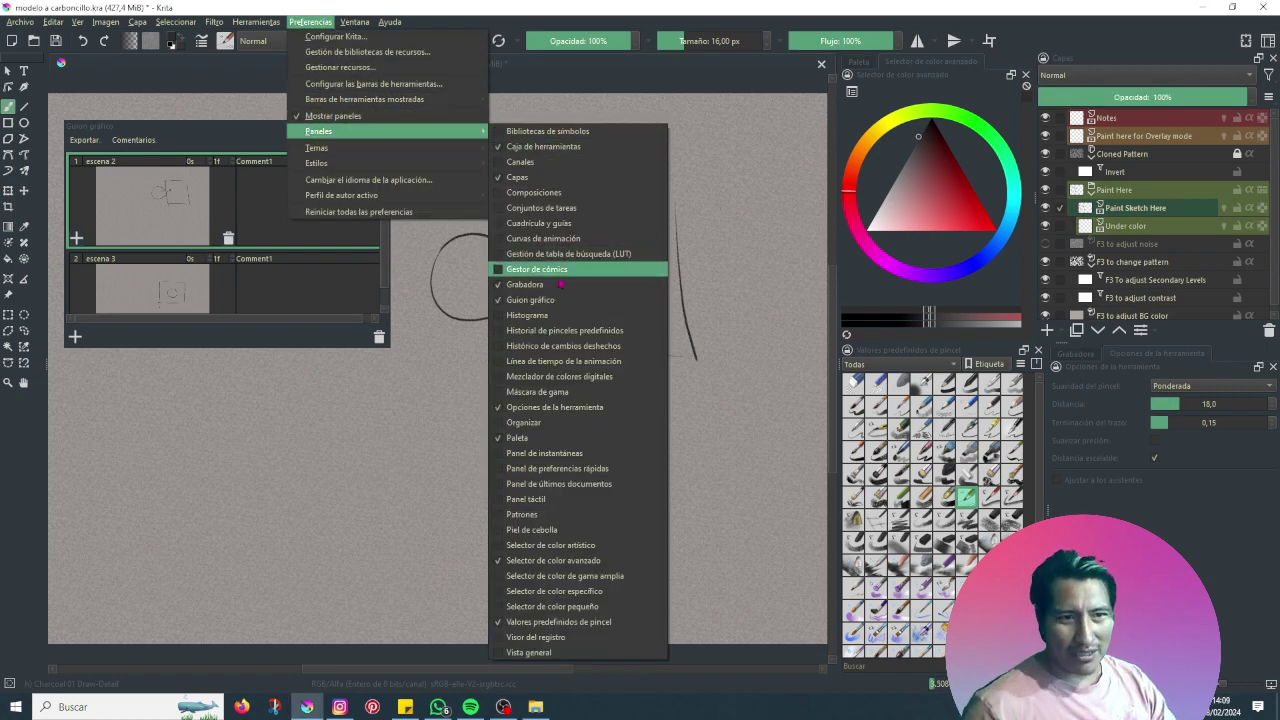
pyautogui.click(498, 319)
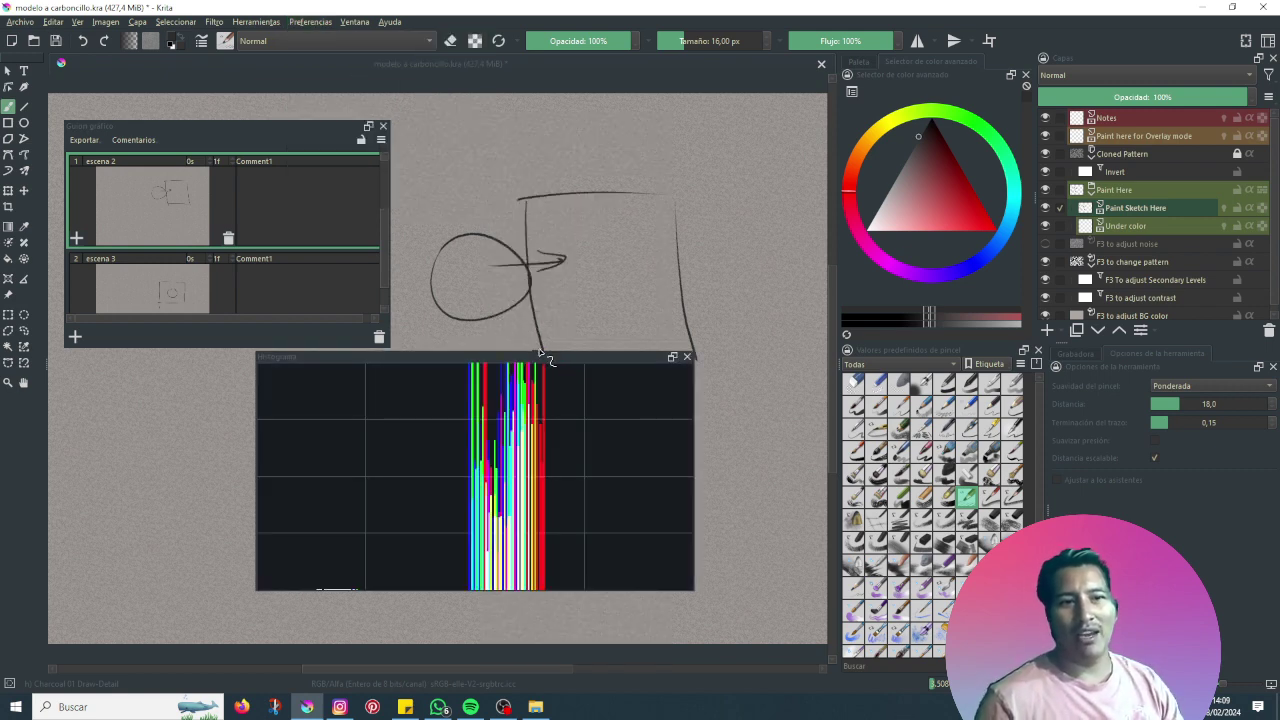
pyautogui.moveTo(460, 356); pyautogui.dragTo(555, 325)
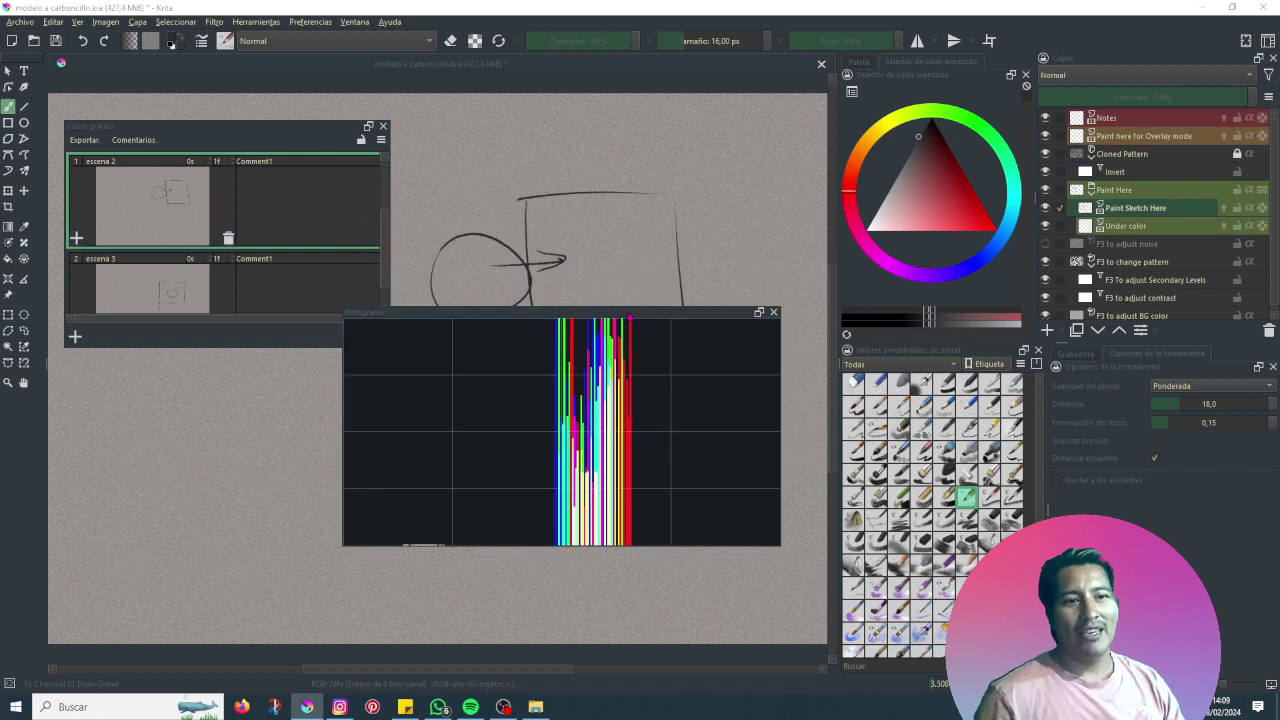
pyautogui.moveTo(639, 330); pyautogui.dragTo(645, 372)
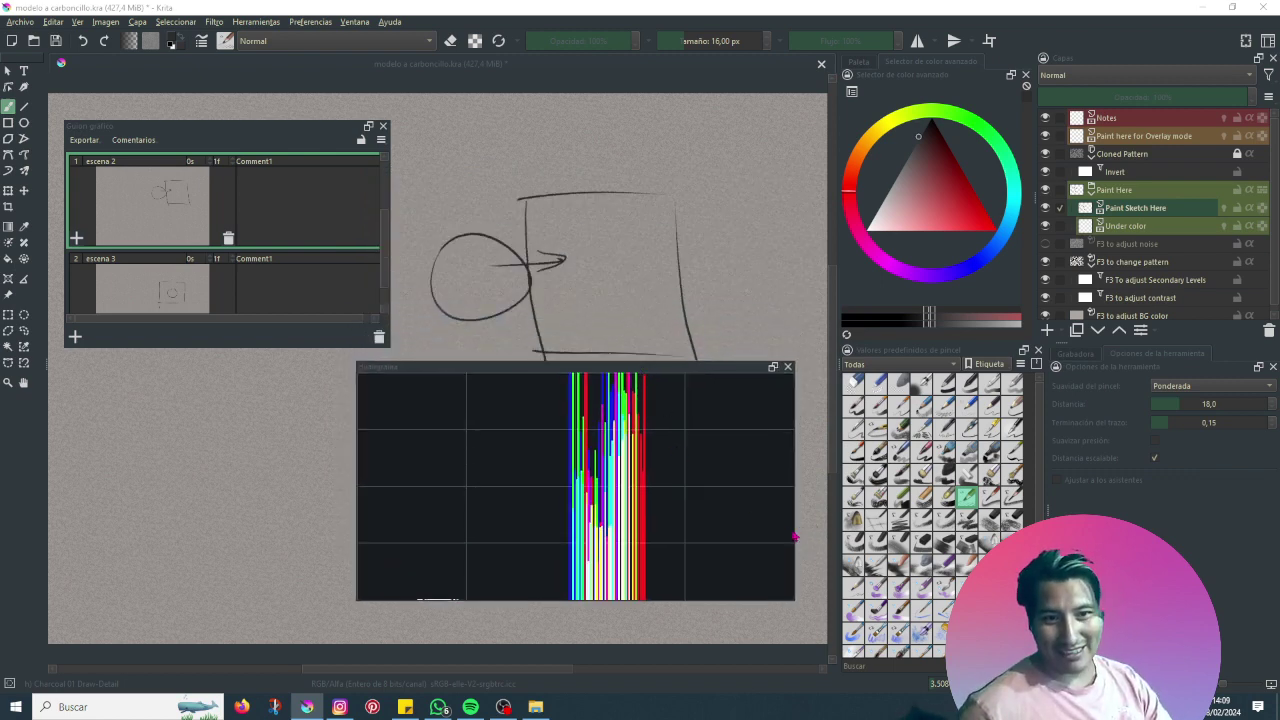
# - Shrink the histogram panel and place it beneath the storyboard on the left
pyautogui.moveTo(796, 529)
pyautogui.mouseDown()
pyautogui.moveTo(557, 547)
pyautogui.moveTo(571, 527)
pyautogui.mouseUp()
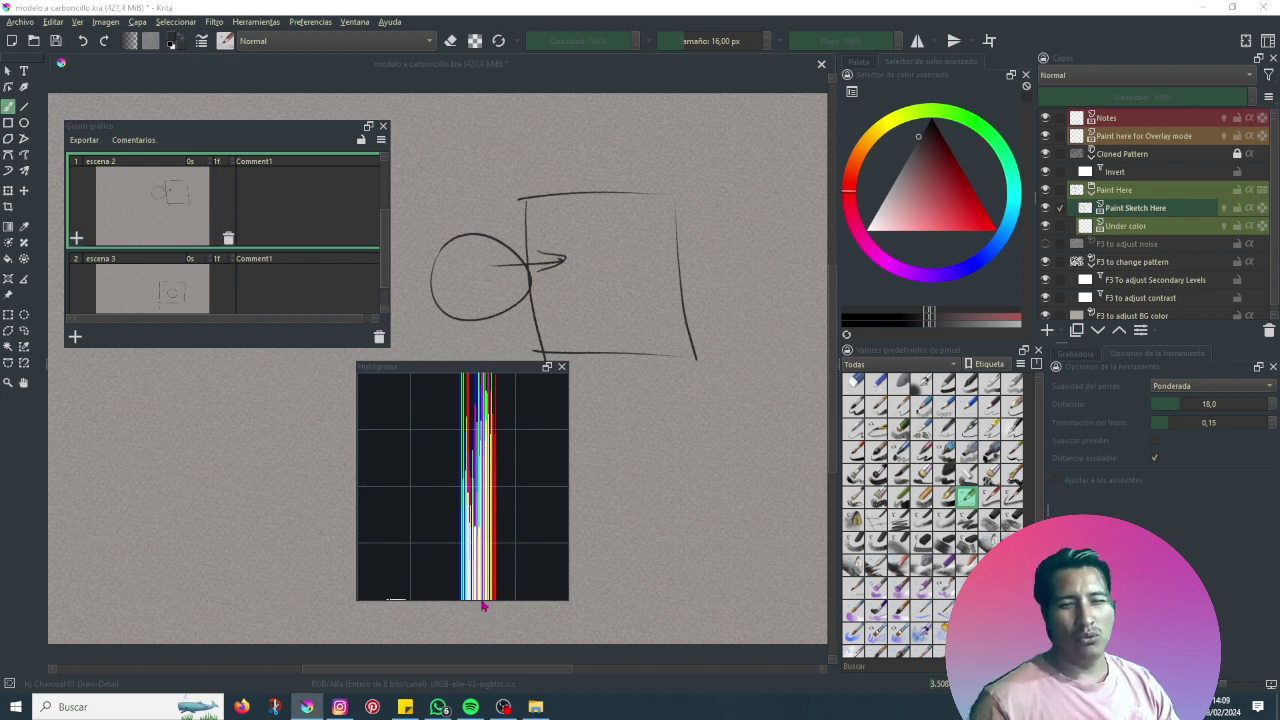
pyautogui.moveTo(482, 601); pyautogui.dragTo(491, 486)
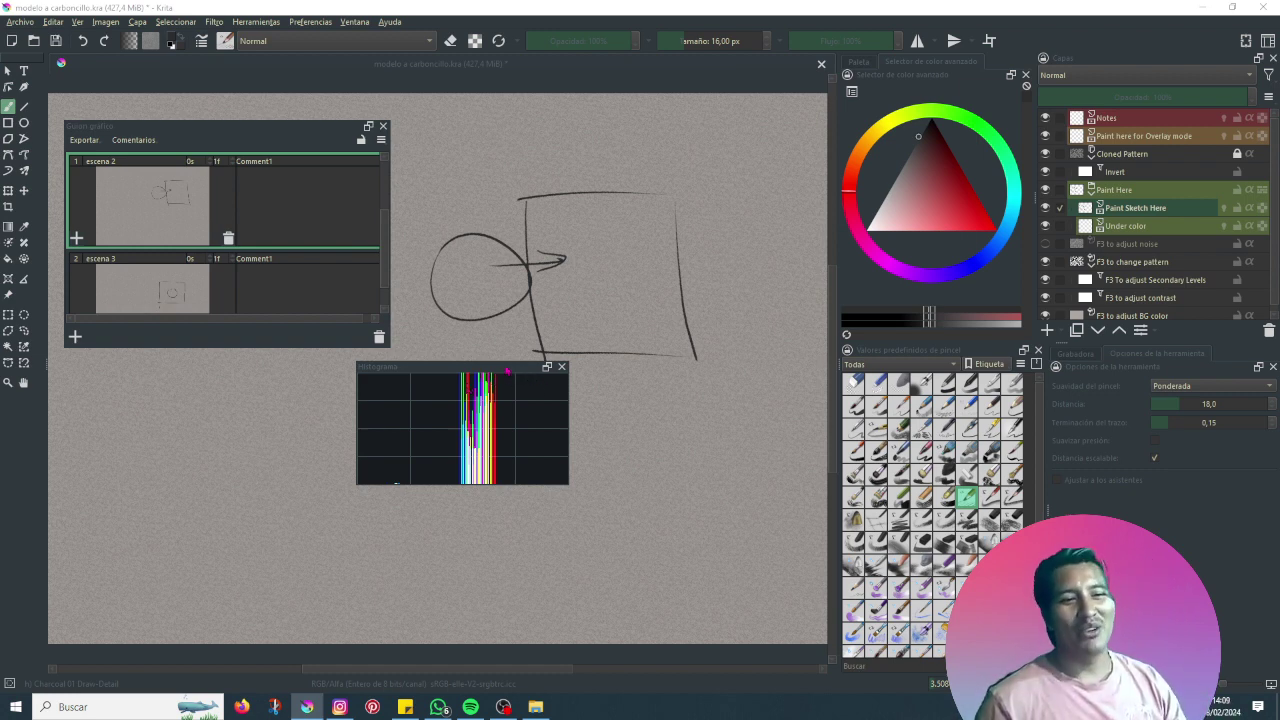
pyautogui.moveTo(505, 377)
pyautogui.mouseDown()
pyautogui.moveTo(365, 412)
pyautogui.moveTo(213, 370)
pyautogui.mouseUp()
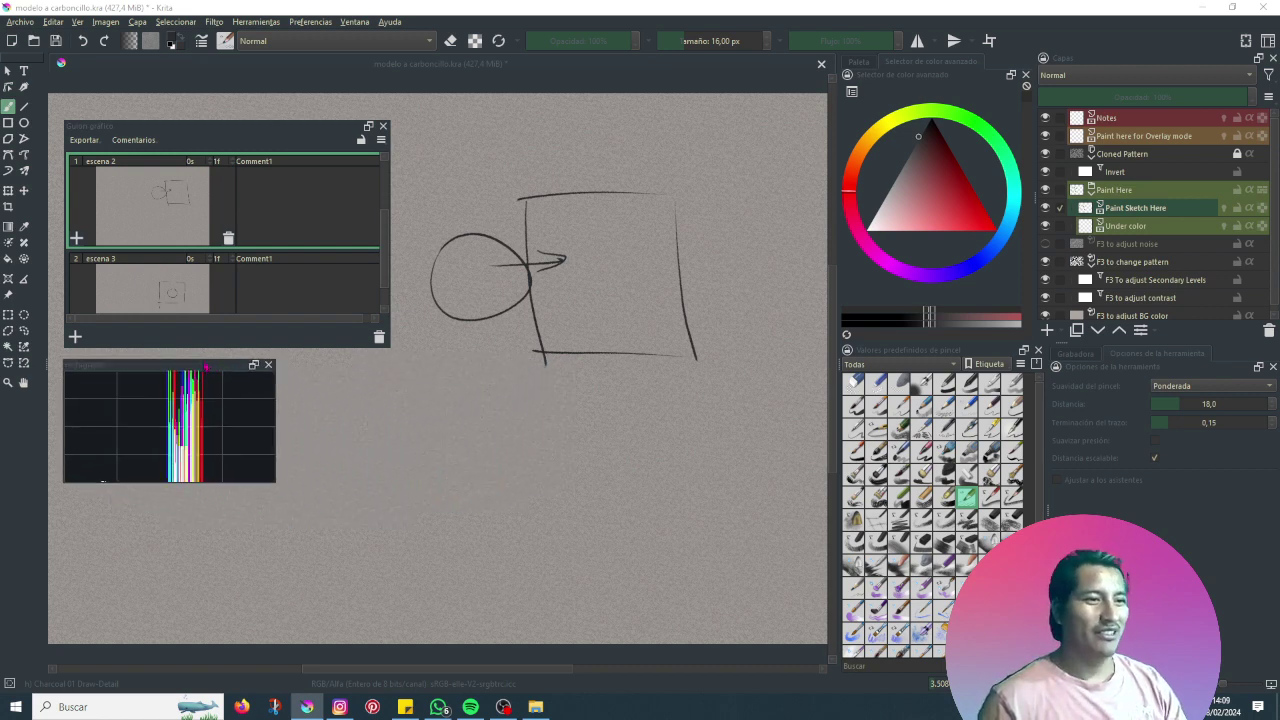
pyautogui.moveTo(211, 366); pyautogui.dragTo(216, 361)
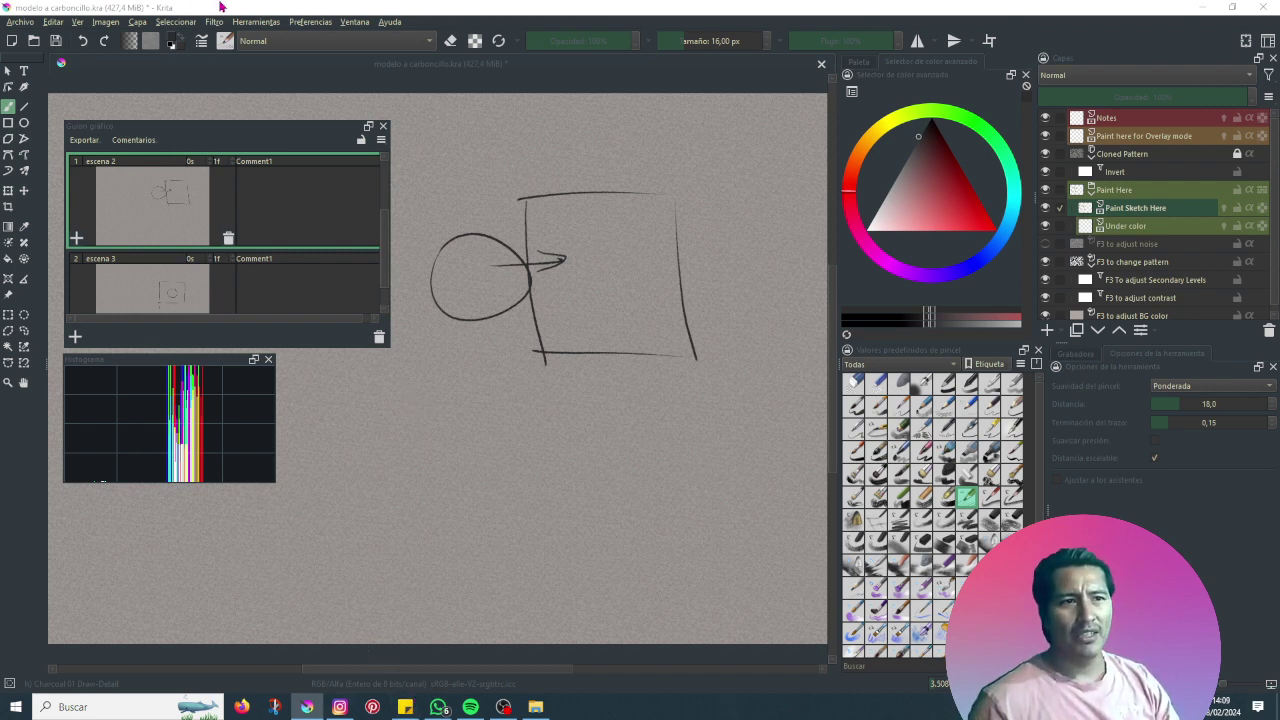
# - Enable Historial de pinceles predefinidos and show its tab in the right docker
pyautogui.click(297, 74)
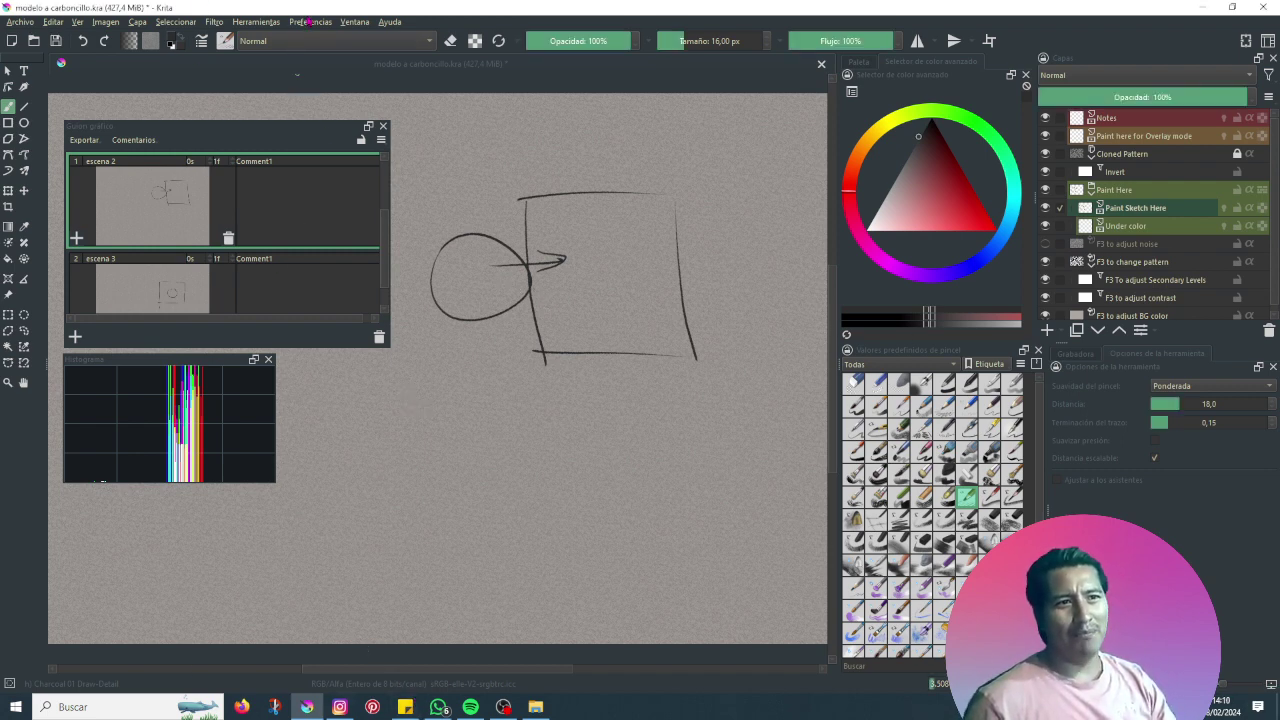
pyautogui.click(310, 21)
pyautogui.moveTo(387, 131)
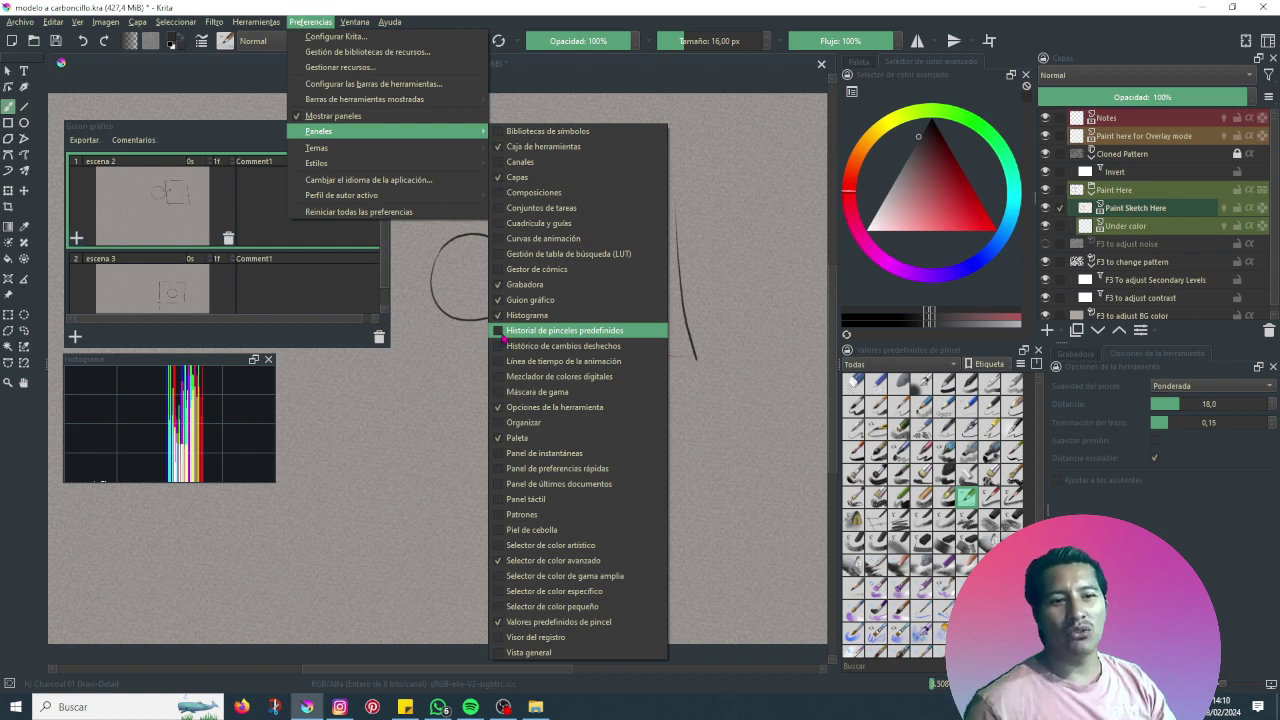
pyautogui.click(502, 330)
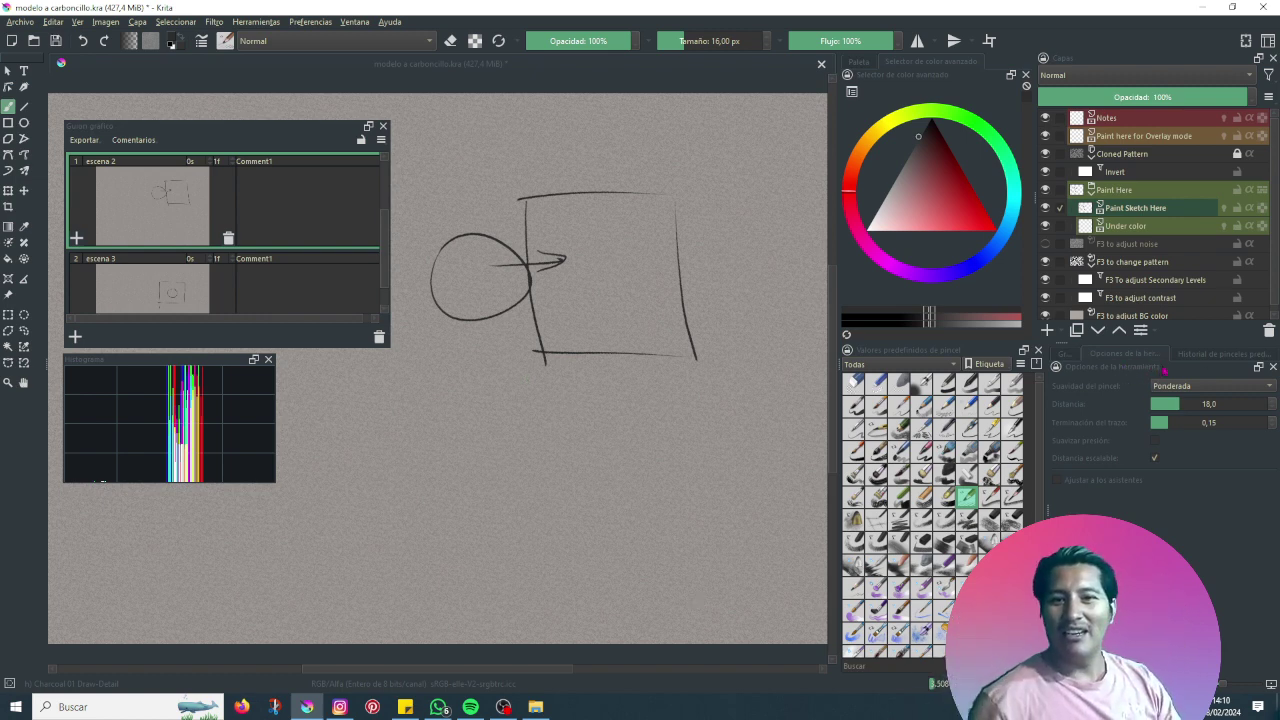
pyautogui.click(1190, 356)
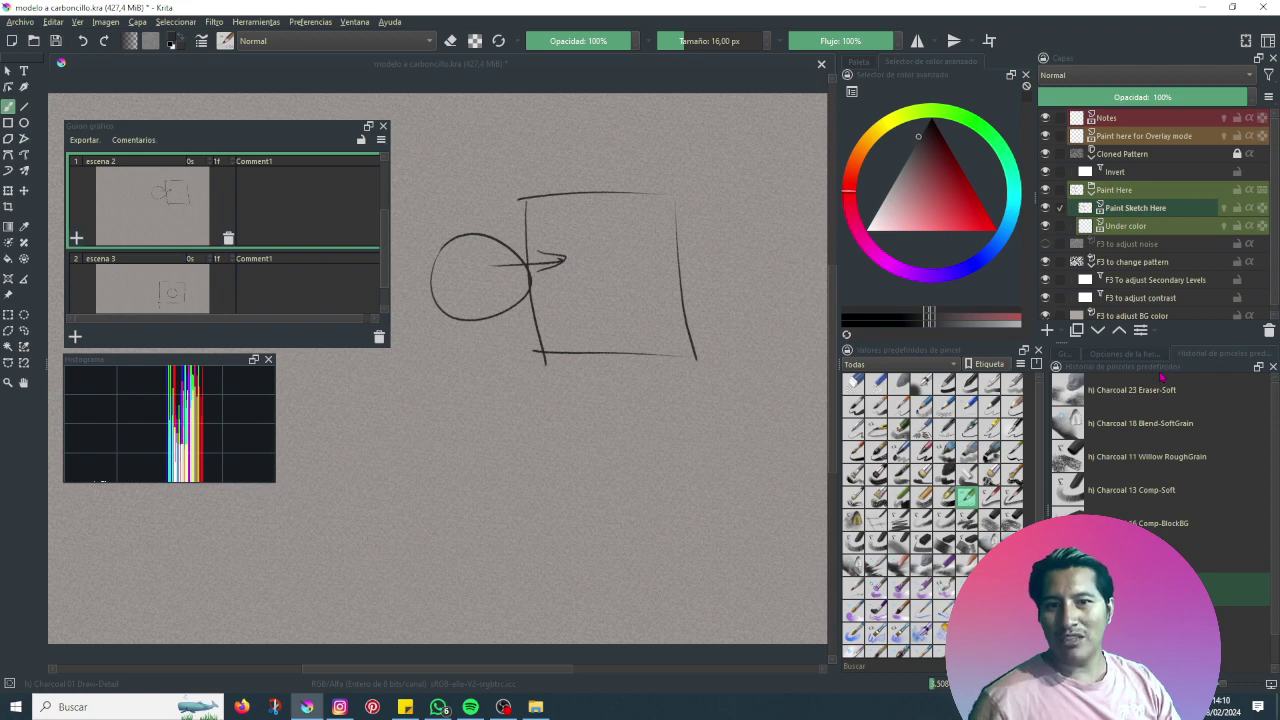
# - Float the brush preset history docker, adjust its height, and select storyboard scene 'escena 1'
pyautogui.moveTo(1162, 377); pyautogui.dragTo(538, 138)
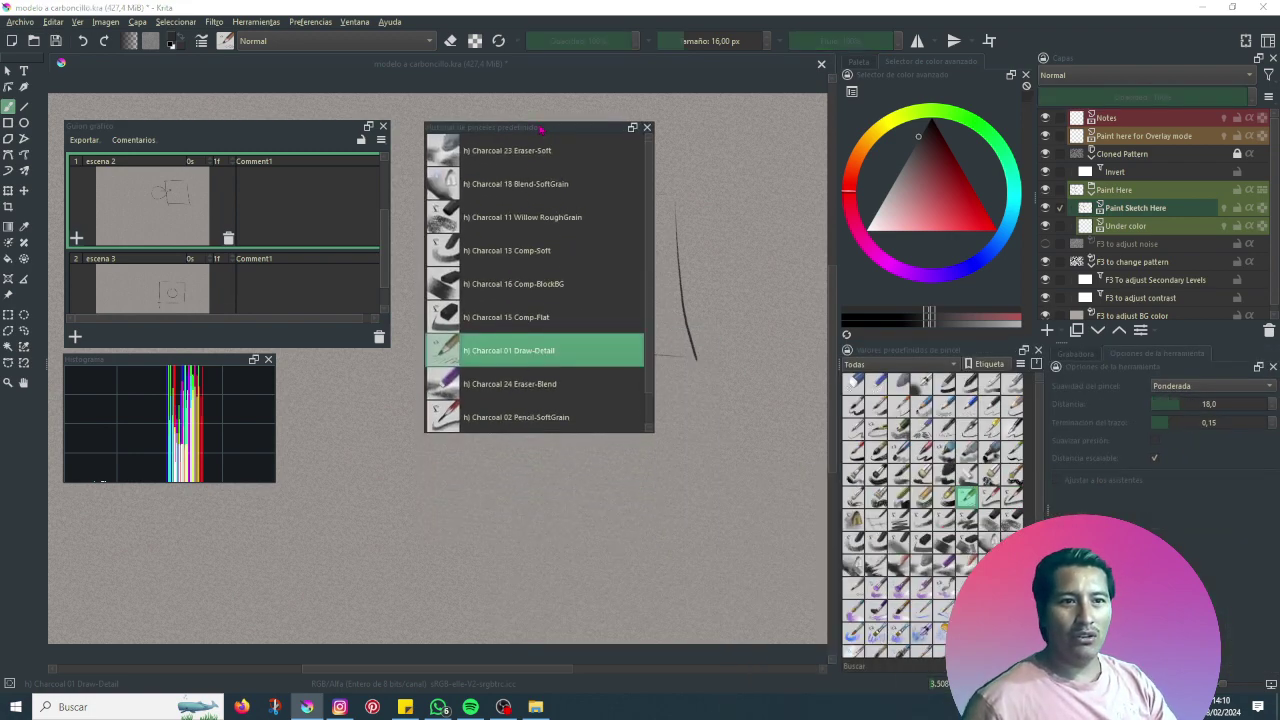
pyautogui.moveTo(540, 128)
pyautogui.mouseDown()
pyautogui.moveTo(476, 128)
pyautogui.moveTo(397, 378)
pyautogui.mouseUp()
pyautogui.scroll(1, 168, 210)
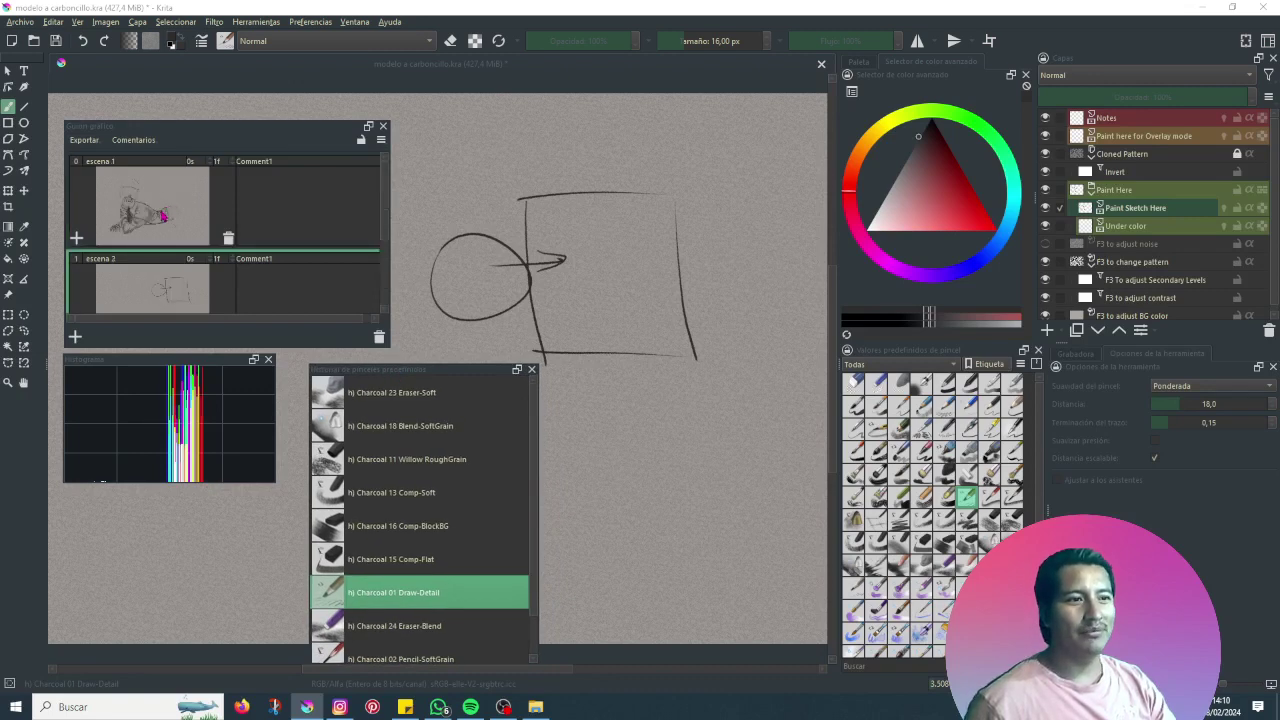
pyautogui.click(162, 212)
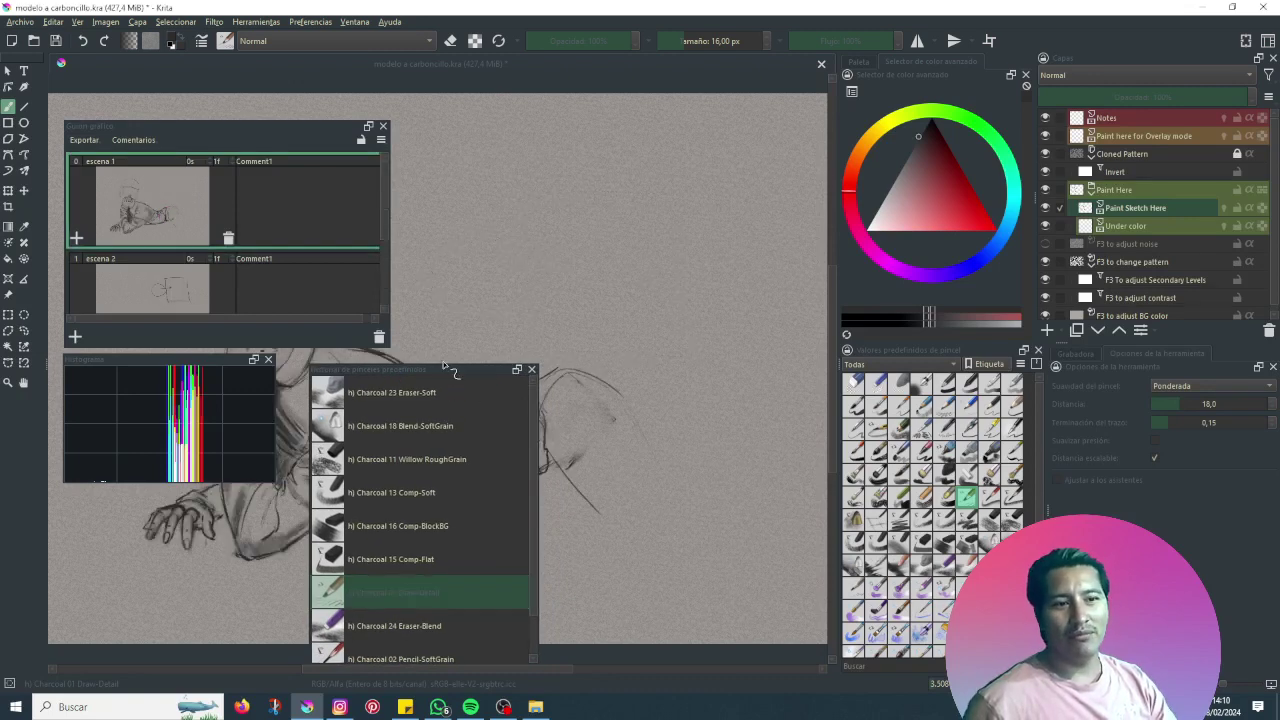
# - Move the brush history panel to the upper right and the Storyboard docker near the top-left
pyautogui.moveTo(449, 374)
pyautogui.mouseDown()
pyautogui.moveTo(711, 181)
pyautogui.moveTo(719, 118)
pyautogui.mouseUp()
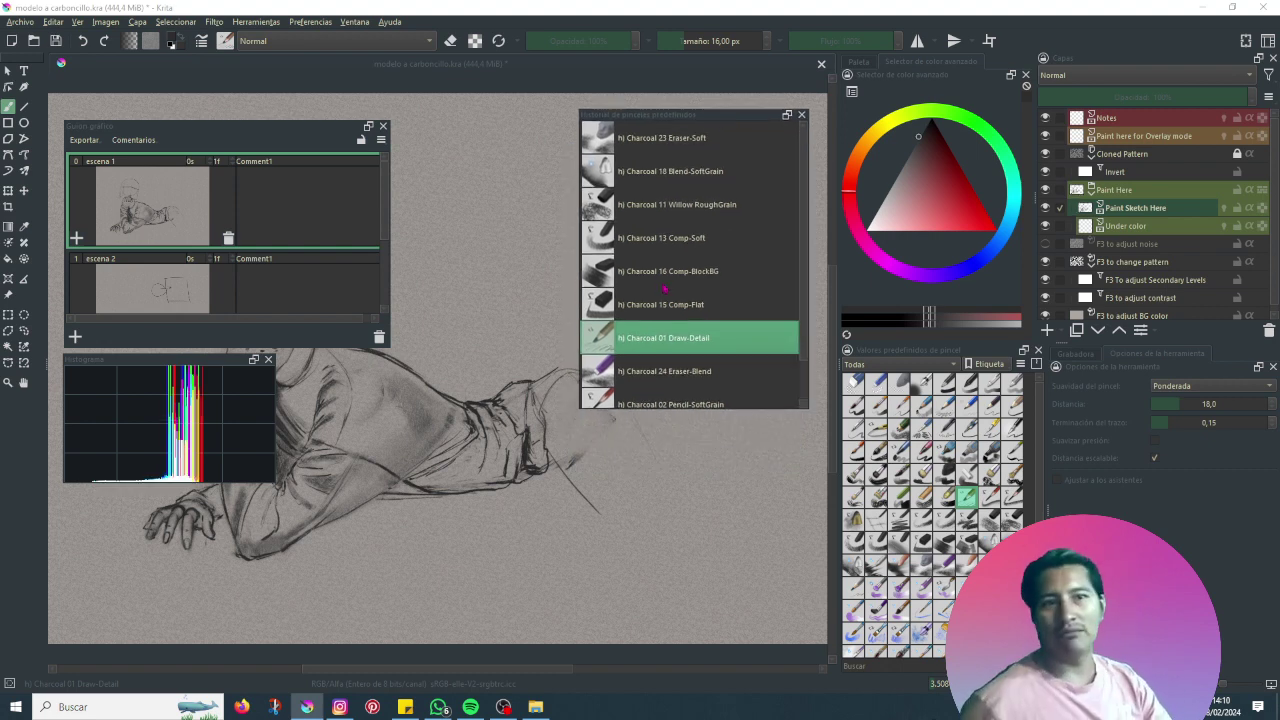
pyautogui.scroll(-1, 685, 360)
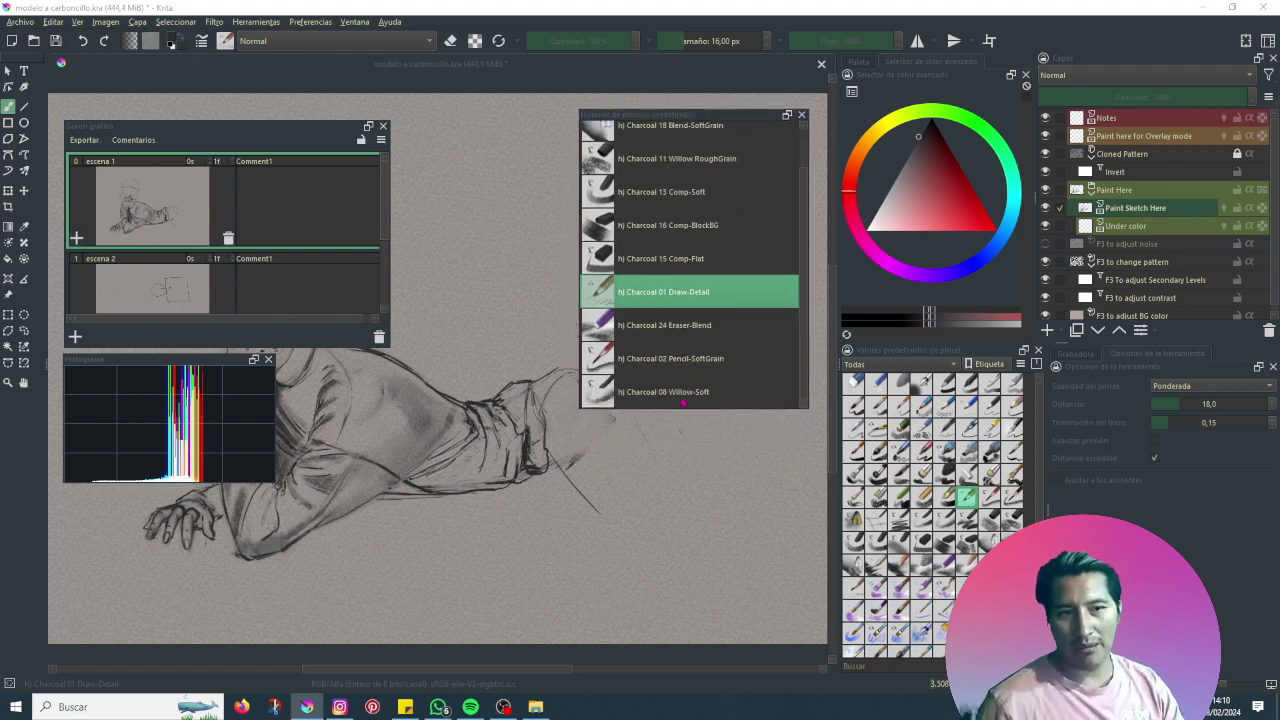
pyautogui.scroll(1, 688, 380)
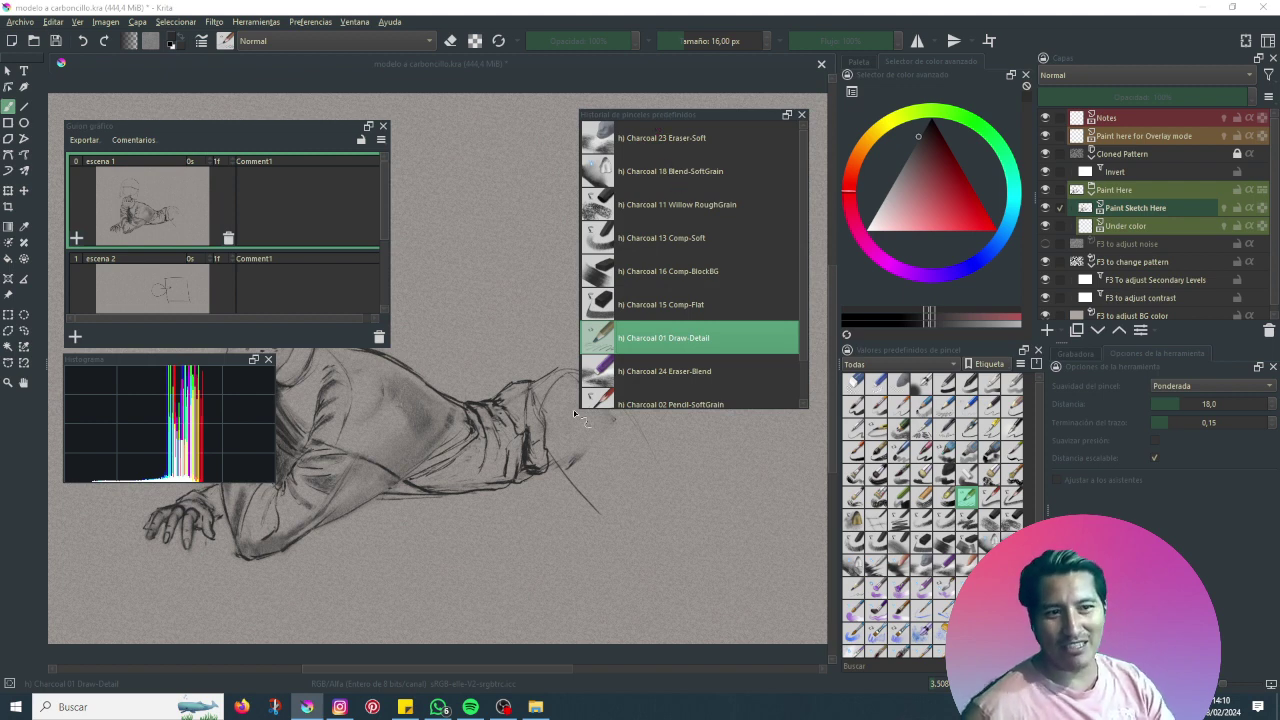
pyautogui.moveTo(206, 133)
pyautogui.mouseDown()
pyautogui.moveTo(320, 230)
pyautogui.moveTo(196, 111)
pyautogui.mouseUp()
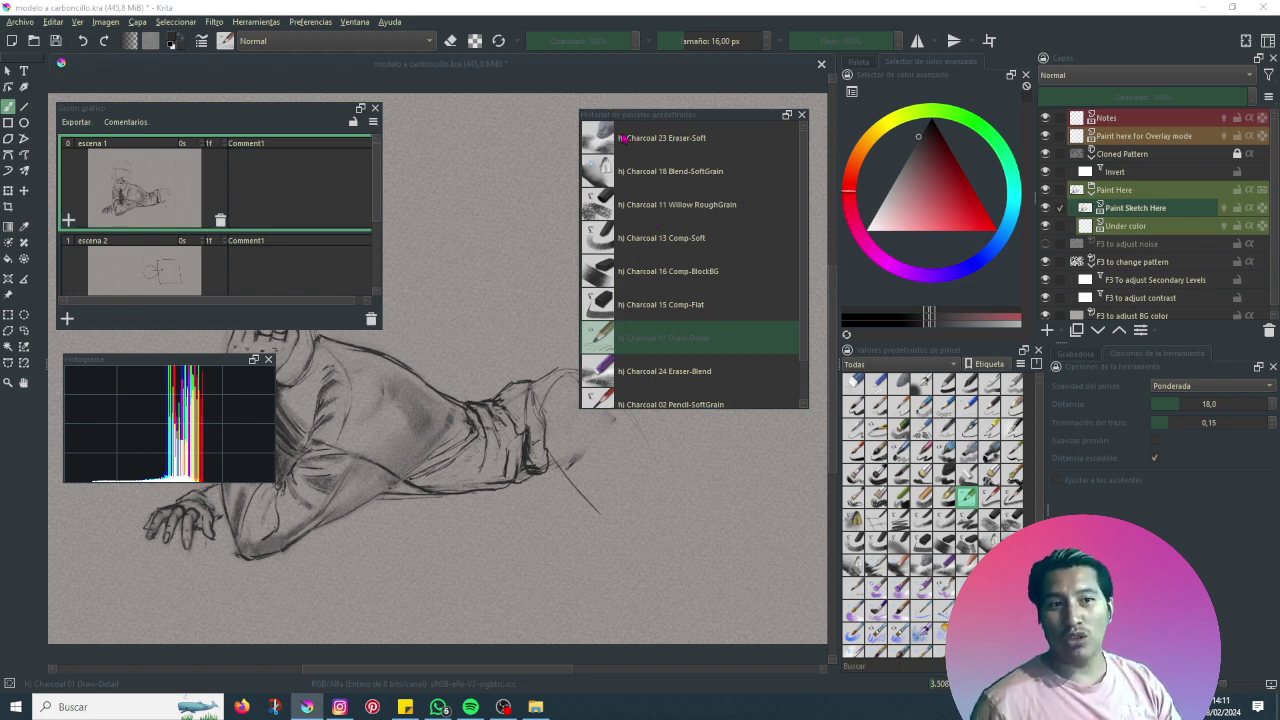
# - Select the Charcoal 23 Eraser-Soft brush and dock the brush history panel along the top
pyautogui.click(645, 139)
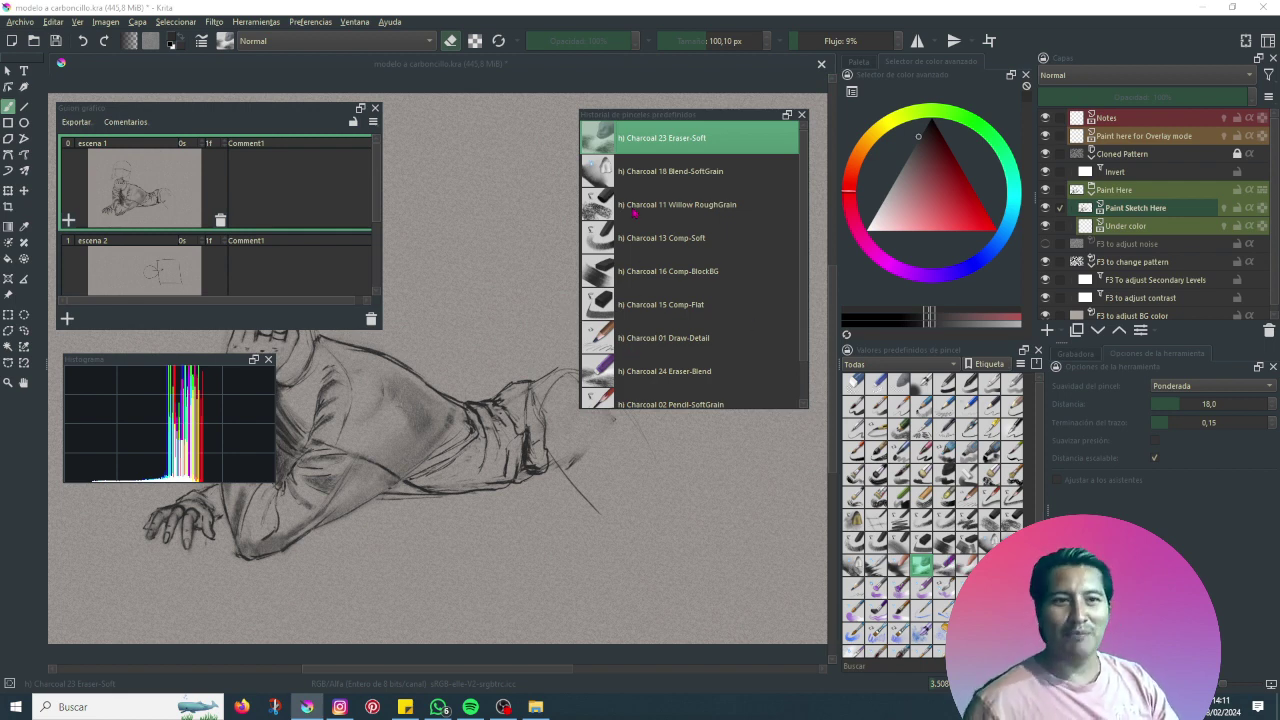
pyautogui.scroll(-1, 633, 212)
pyautogui.scroll(1, 688, 331)
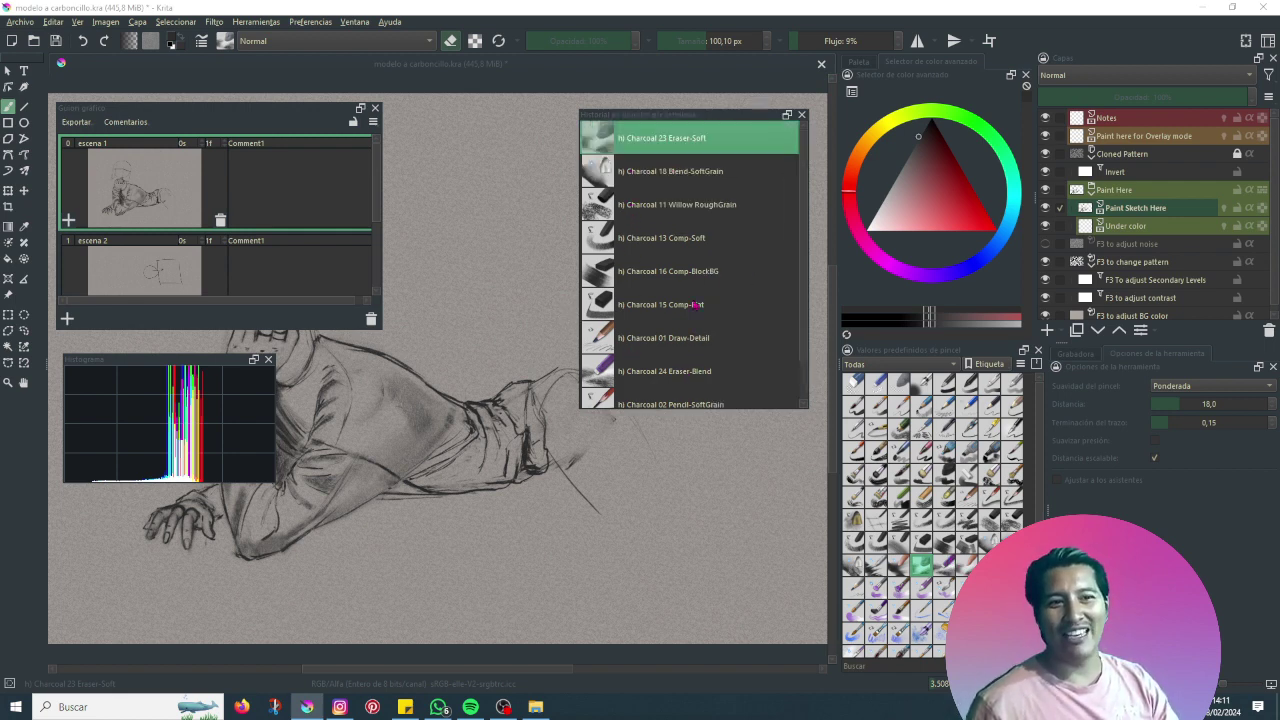
pyautogui.scroll(-1, 694, 290)
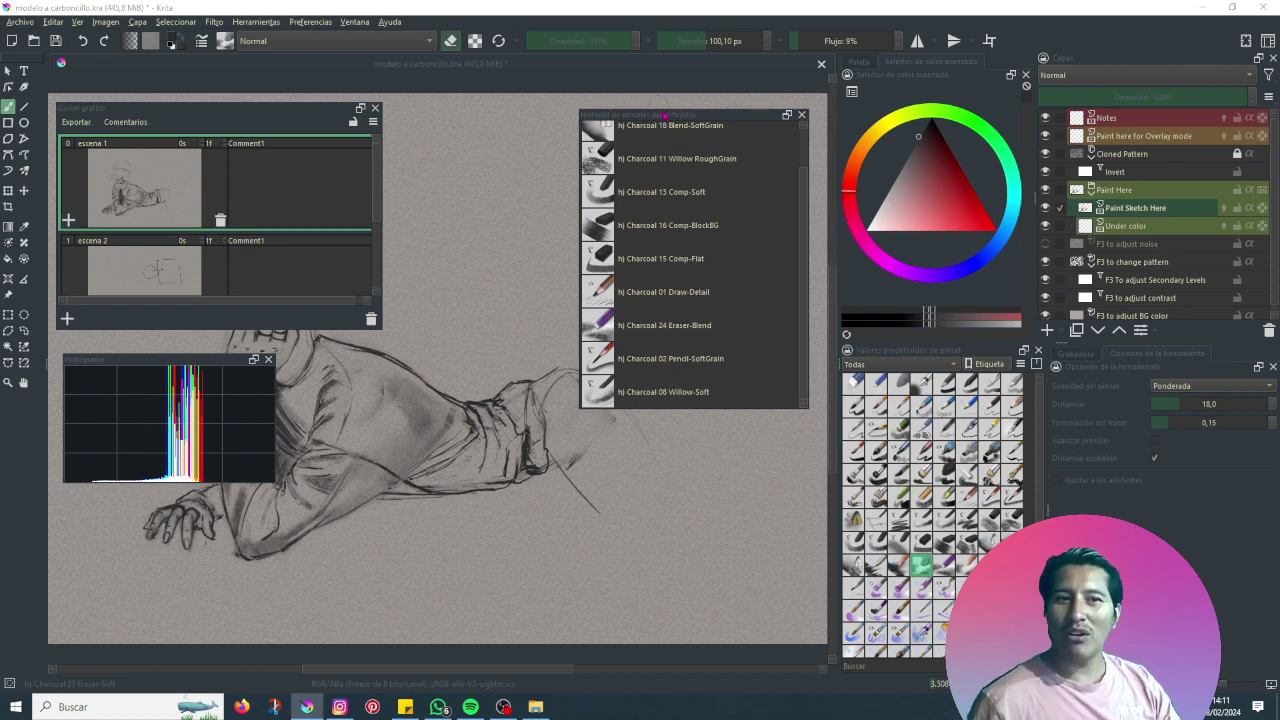
pyautogui.moveTo(667, 117); pyautogui.dragTo(620, 70)
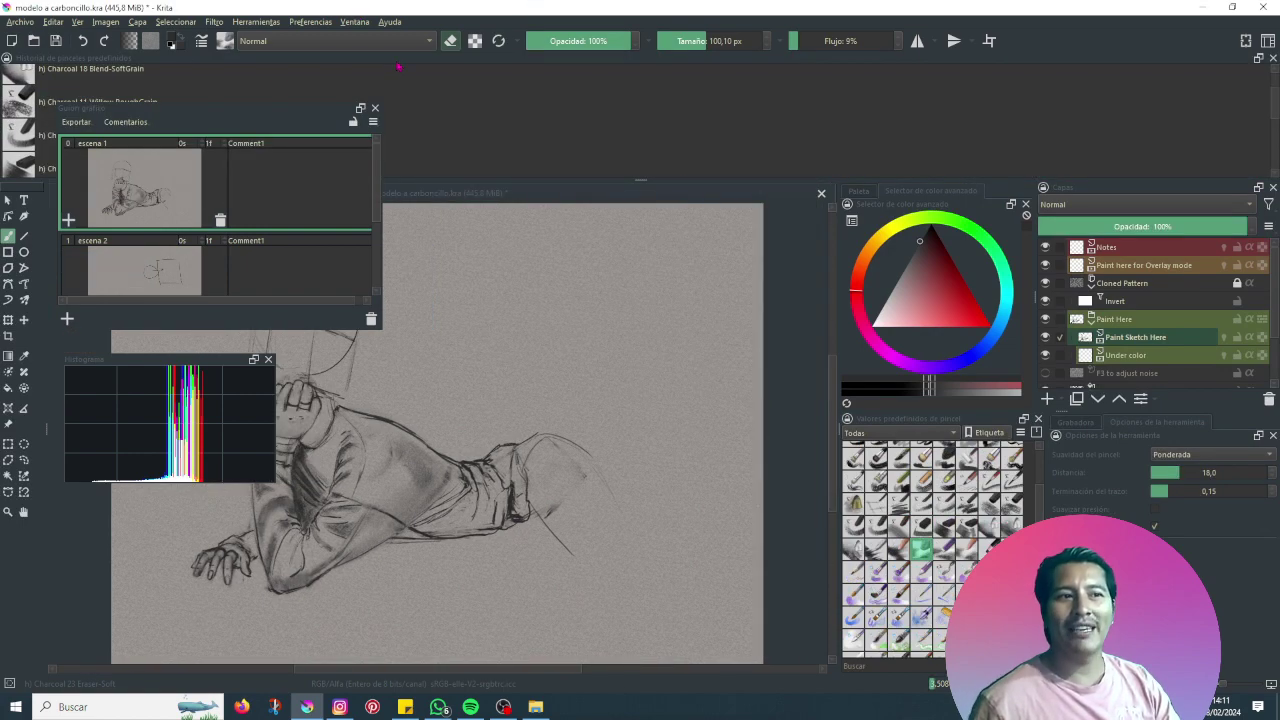
# - Float the Historial de pinceles predefinidos docker over the sketch, narrowing and shortening it
pyautogui.moveTo(58, 90)
pyautogui.mouseDown()
pyautogui.moveTo(62, 60)
pyautogui.moveTo(818, 374)
pyautogui.mouseUp()
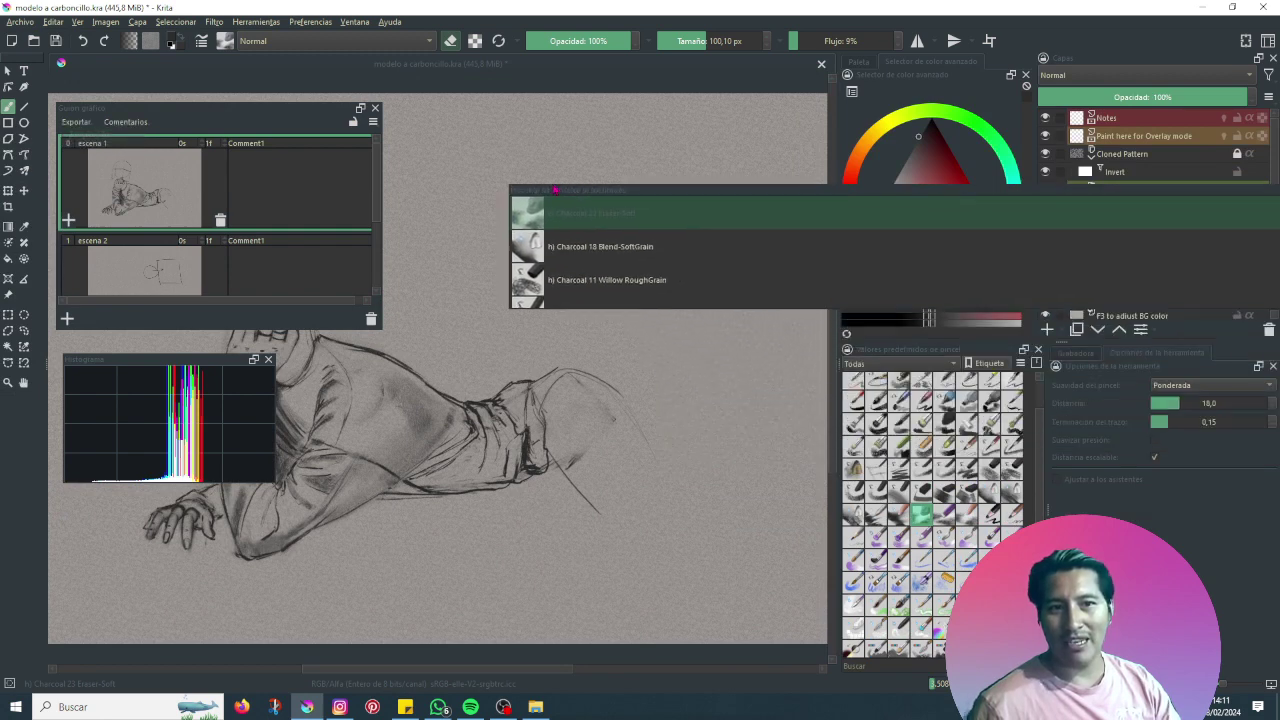
pyautogui.moveTo(722, 360); pyautogui.dragTo(408, 441)
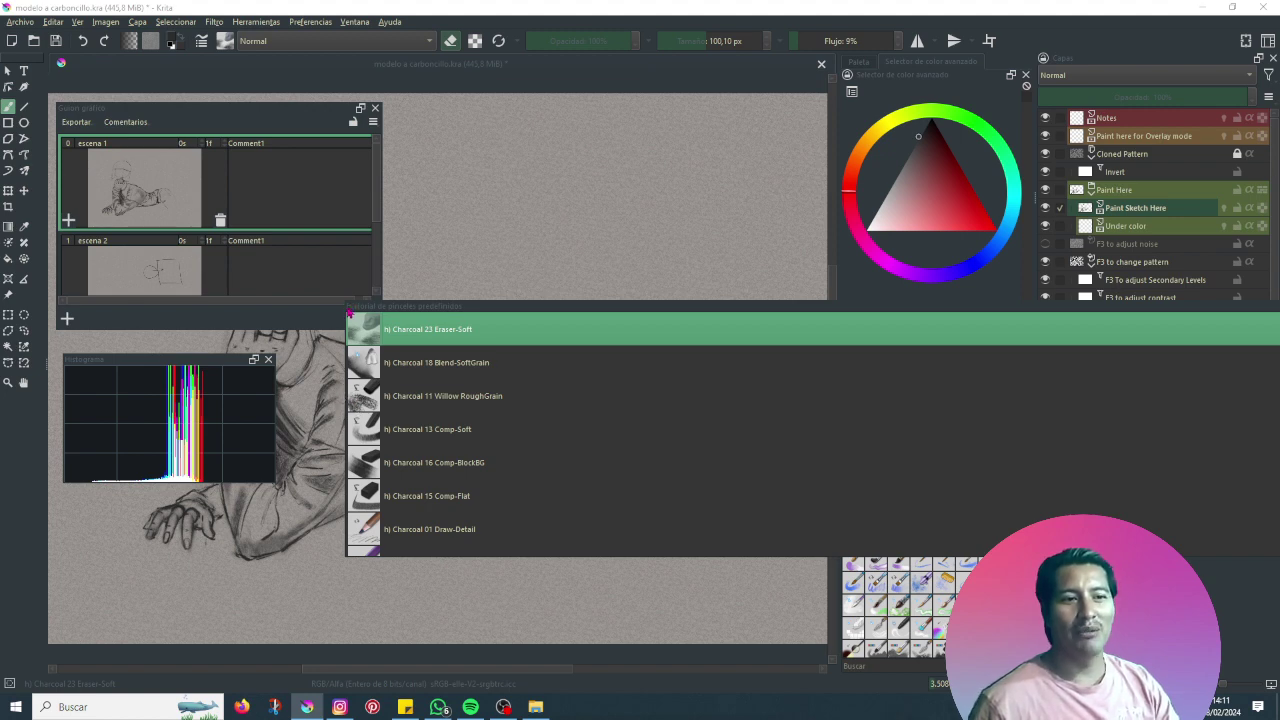
pyautogui.moveTo(342, 306); pyautogui.dragTo(930, 313)
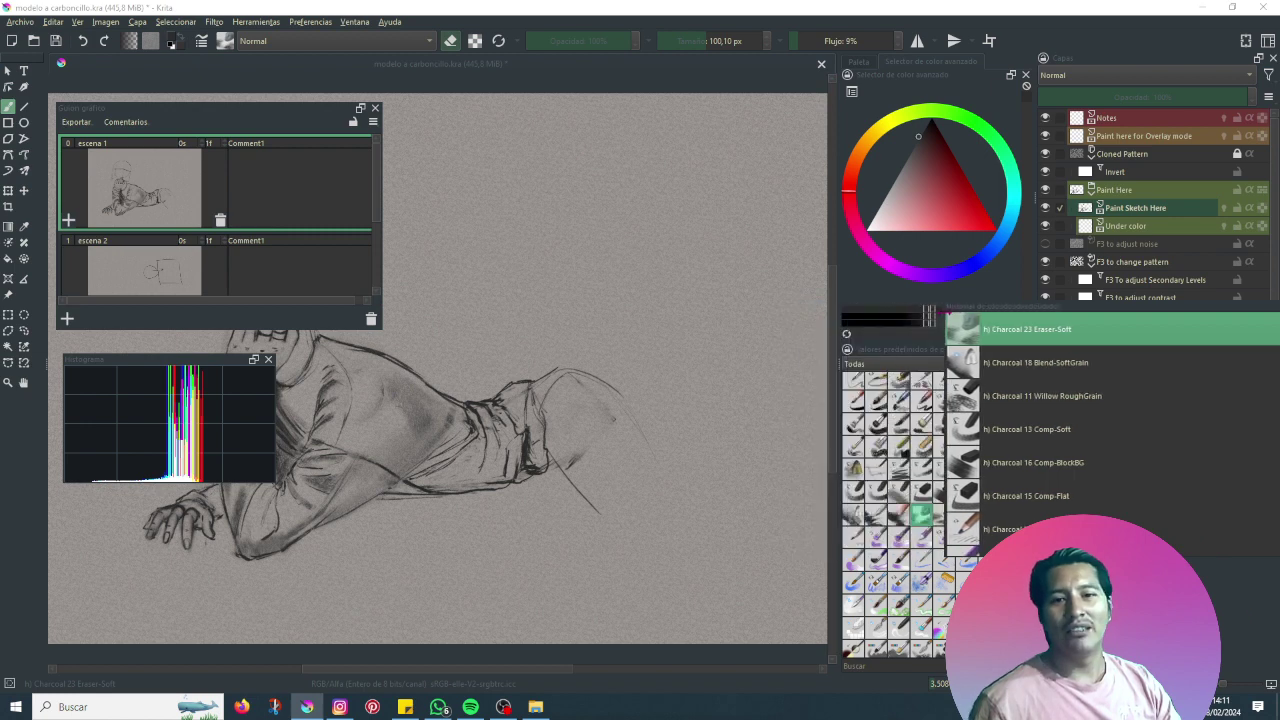
pyautogui.moveTo(1123, 308)
pyautogui.mouseDown()
pyautogui.moveTo(1056, 350)
pyautogui.moveTo(270, 424)
pyautogui.moveTo(400, 379)
pyautogui.mouseUp()
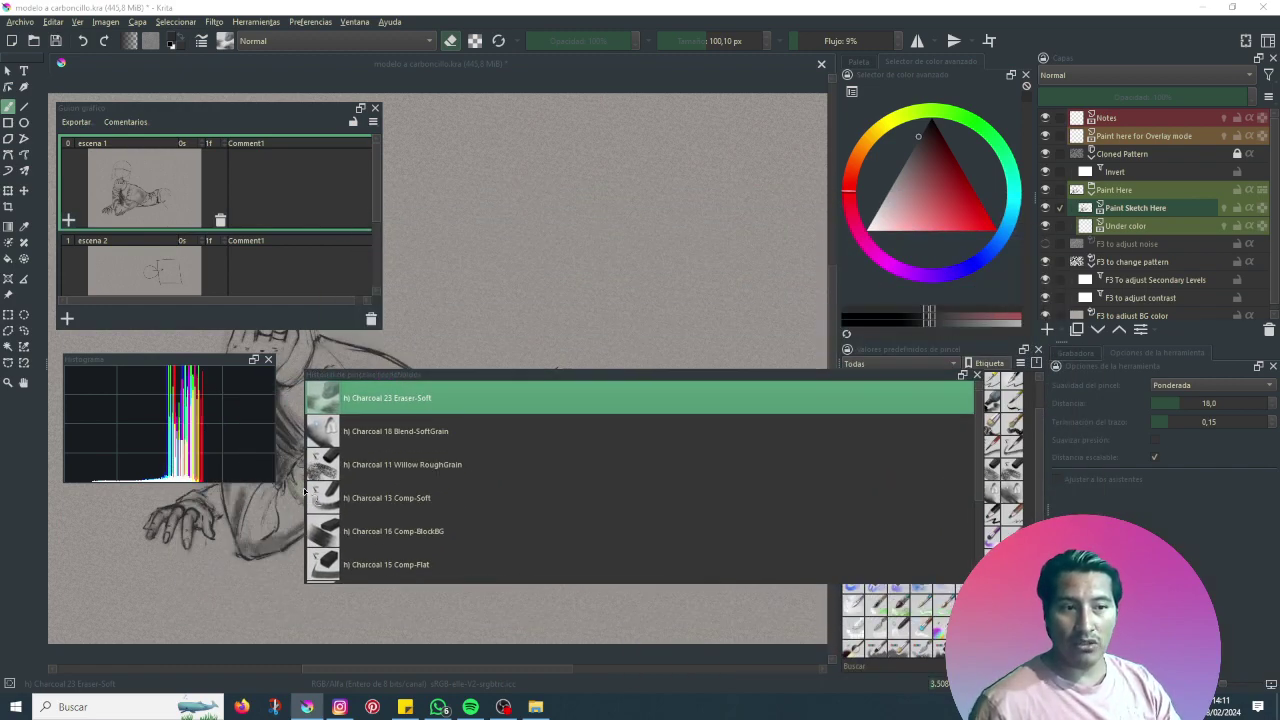
# - Narrow the brush preset history panel and move it up against the storyboard docker, off the figure
pyautogui.moveTo(305, 487); pyautogui.dragTo(624, 487)
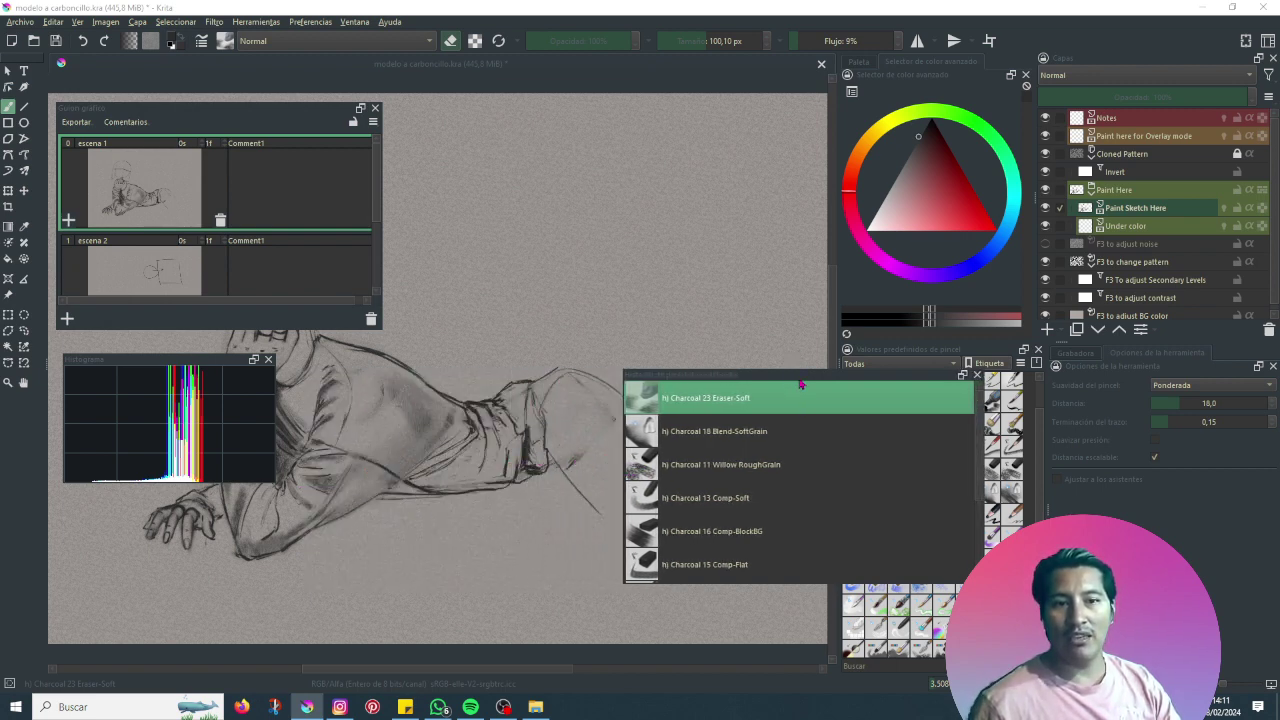
pyautogui.moveTo(800, 384); pyautogui.dragTo(624, 130)
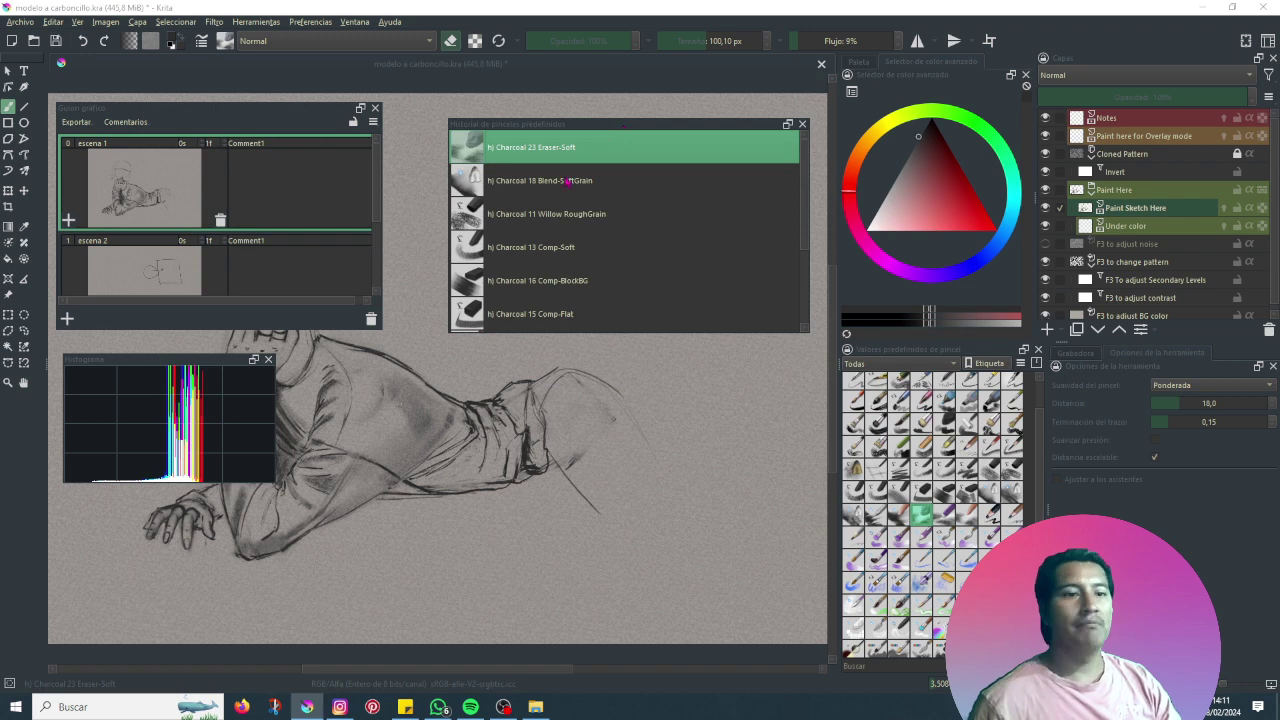
pyautogui.scroll(-2, 540, 284)
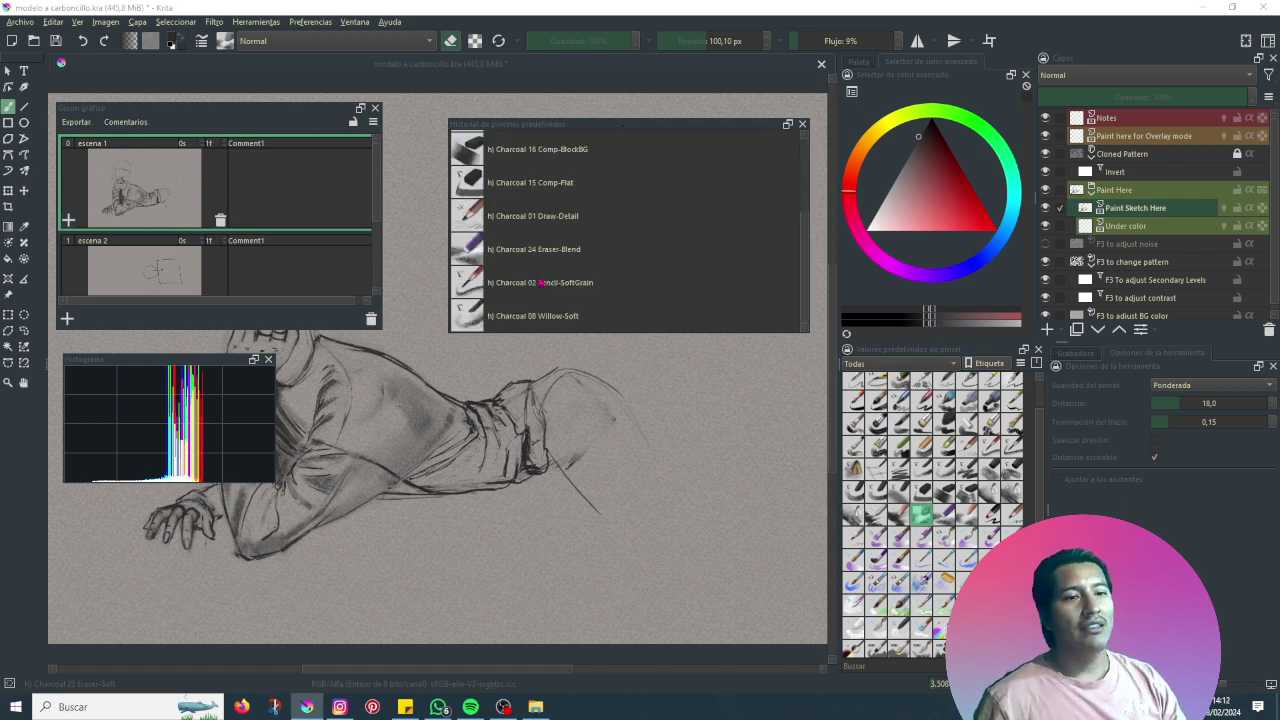
pyautogui.scroll(2, 540, 283)
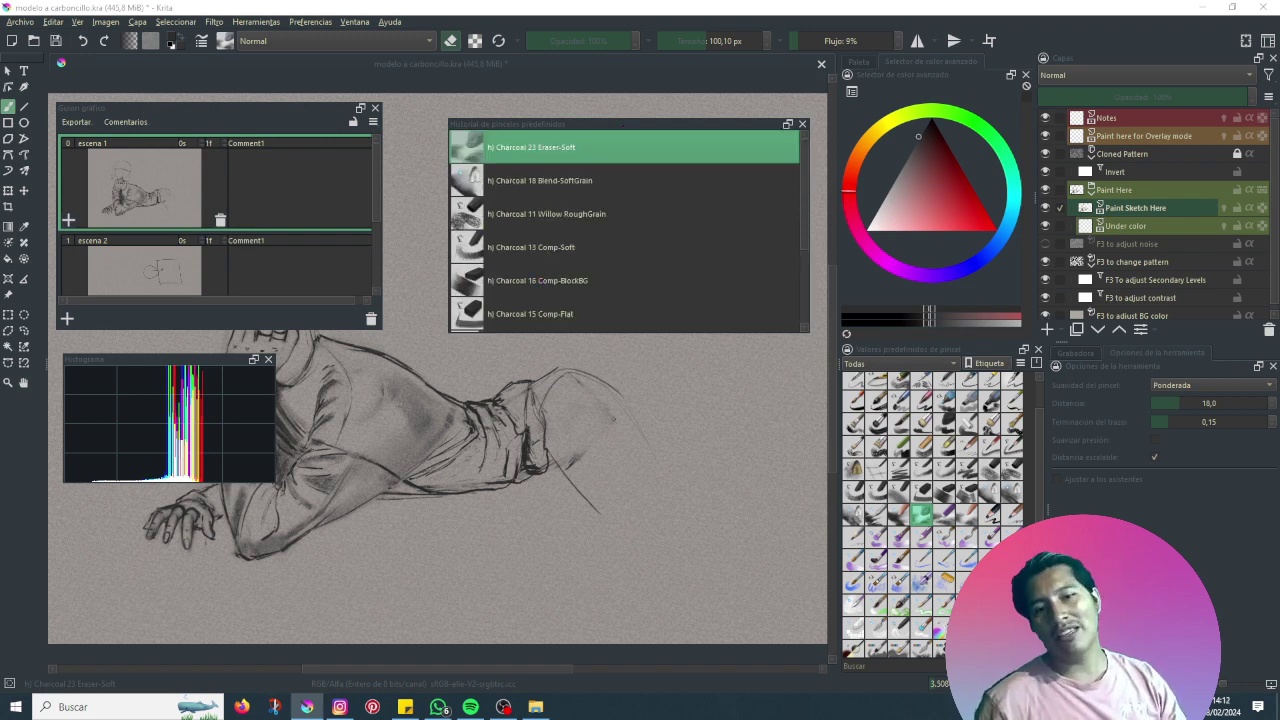
pyautogui.scroll(1, 930, 500)
pyautogui.scroll(1, 940, 520)
pyautogui.scroll(1, 950, 531)
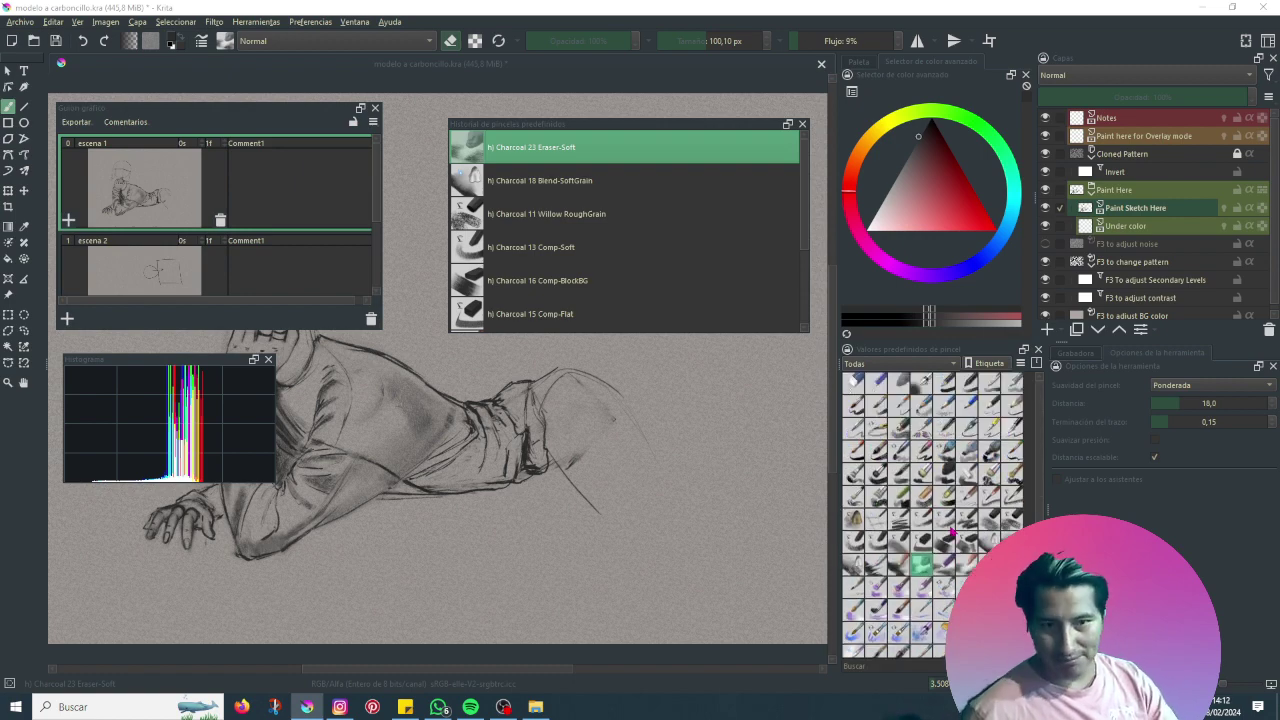
pyautogui.scroll(-10, 955, 533)
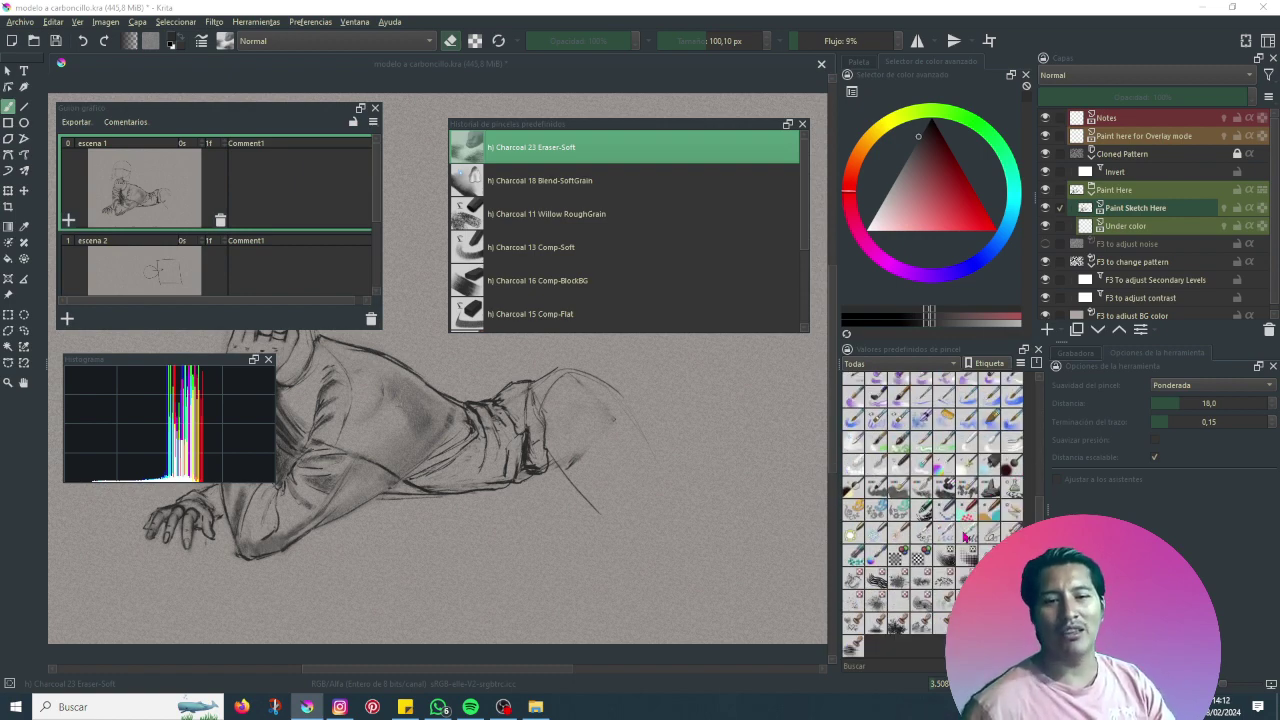
pyautogui.scroll(10, 965, 536)
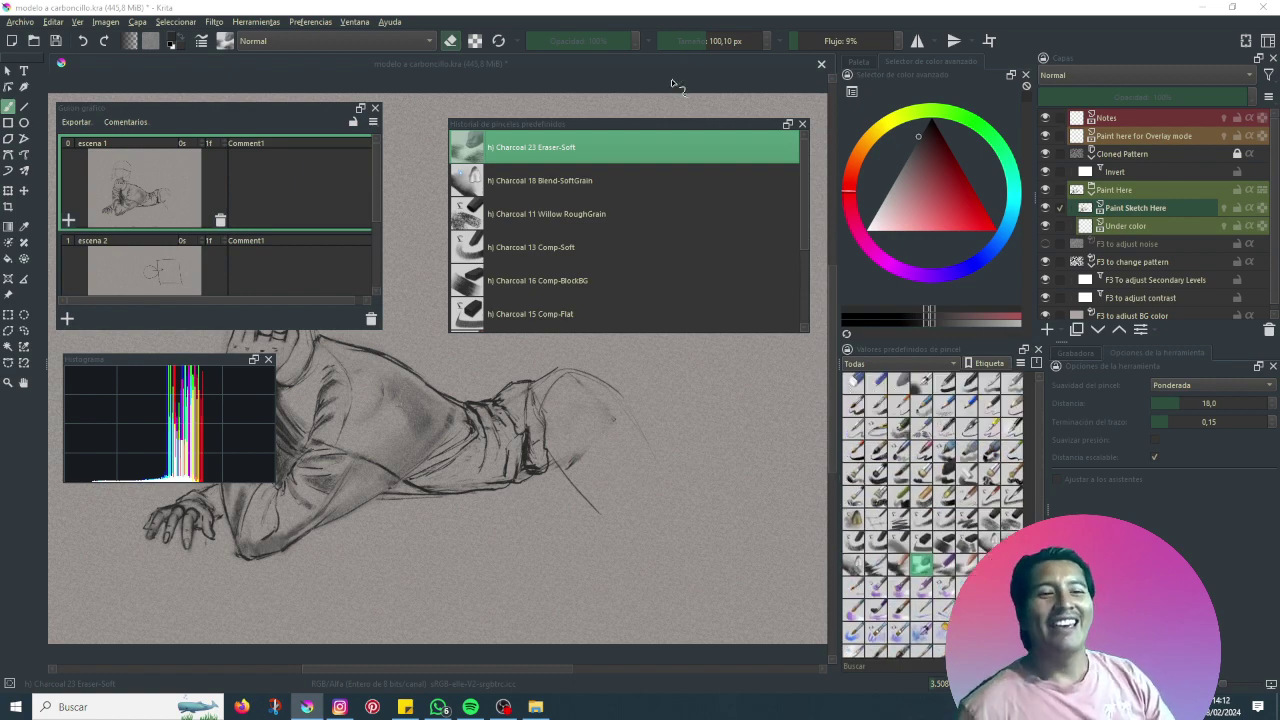
pyautogui.scroll(-3, 577, 160)
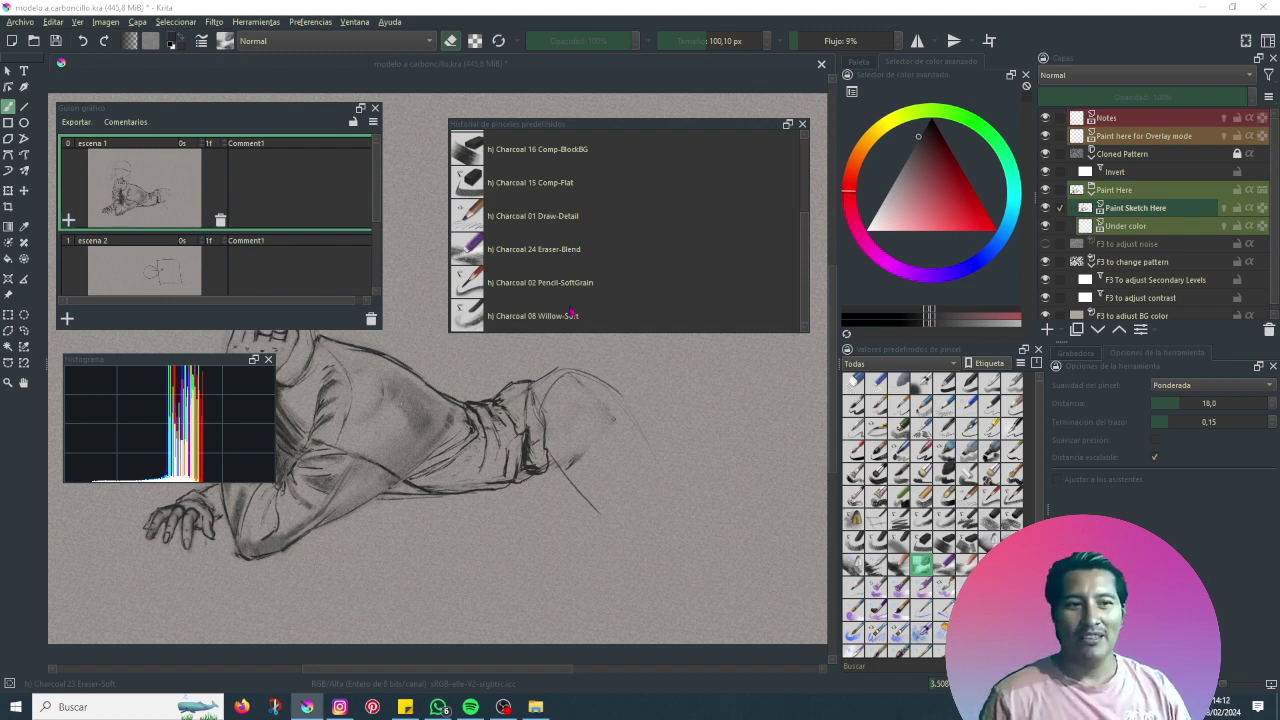
pyautogui.moveTo(596, 134); pyautogui.dragTo(558, 115)
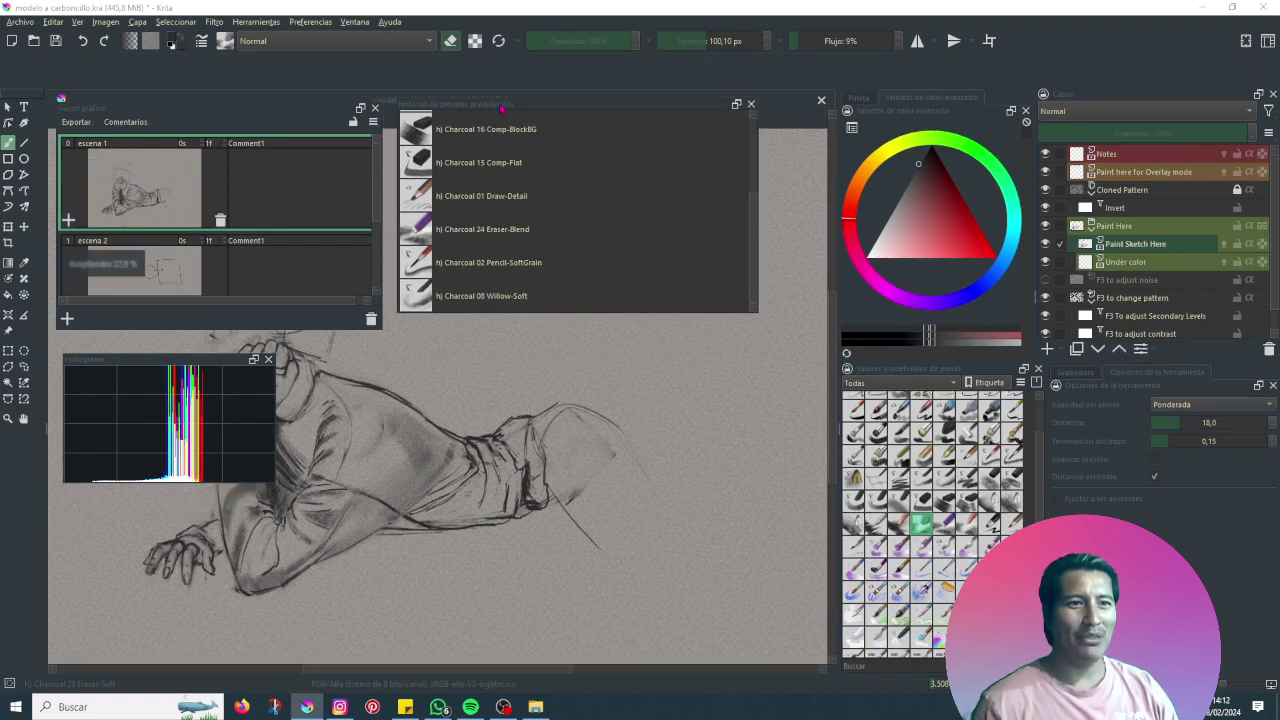
# - Dock the brush preset history docker along the bottom edge and show the Preferencias > Paneles list
pyautogui.moveTo(509, 110); pyautogui.dragTo(509, 126)
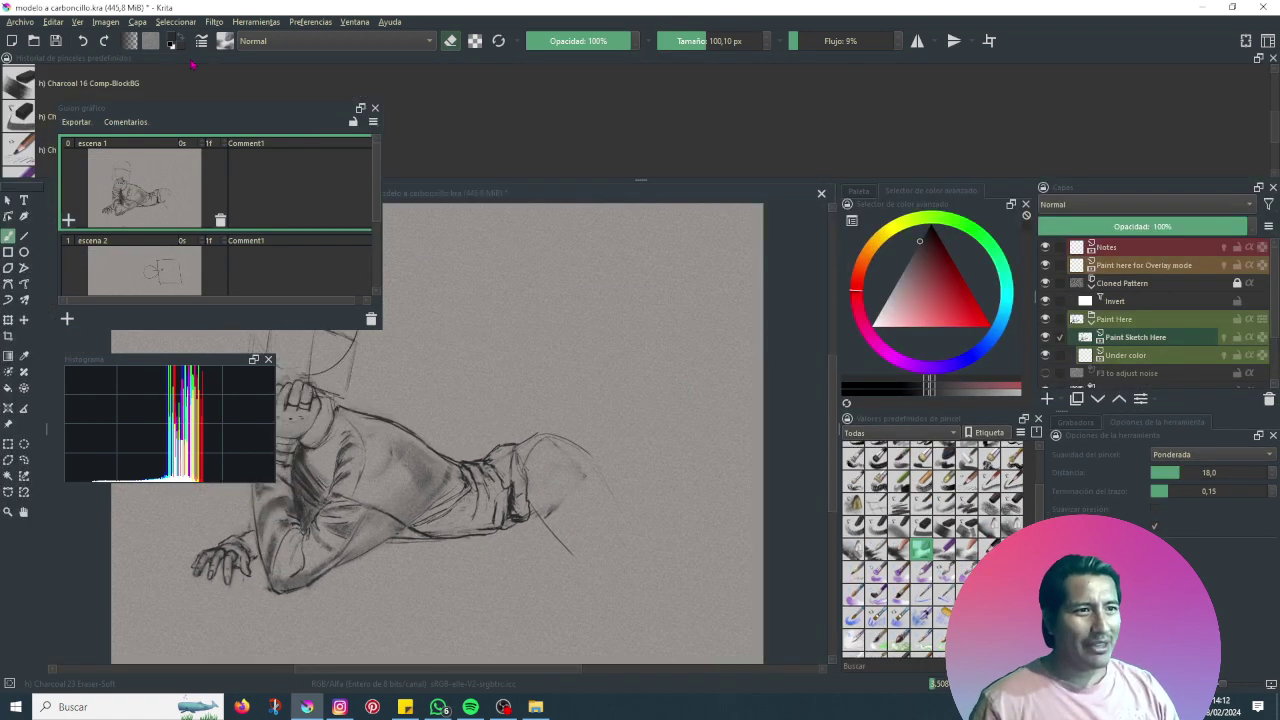
pyautogui.moveTo(226, 65)
pyautogui.mouseDown()
pyautogui.moveTo(424, 437)
pyautogui.moveTo(308, 509)
pyautogui.mouseUp()
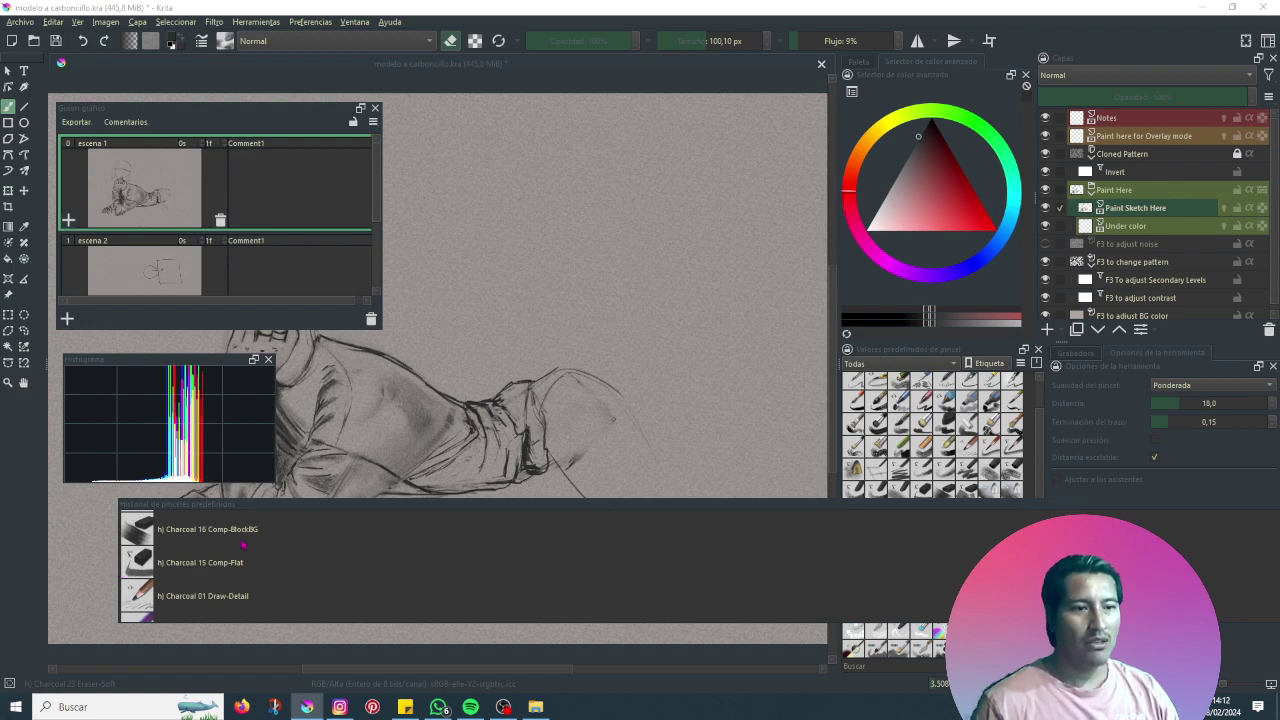
pyautogui.moveTo(281, 511); pyautogui.dragTo(158, 620)
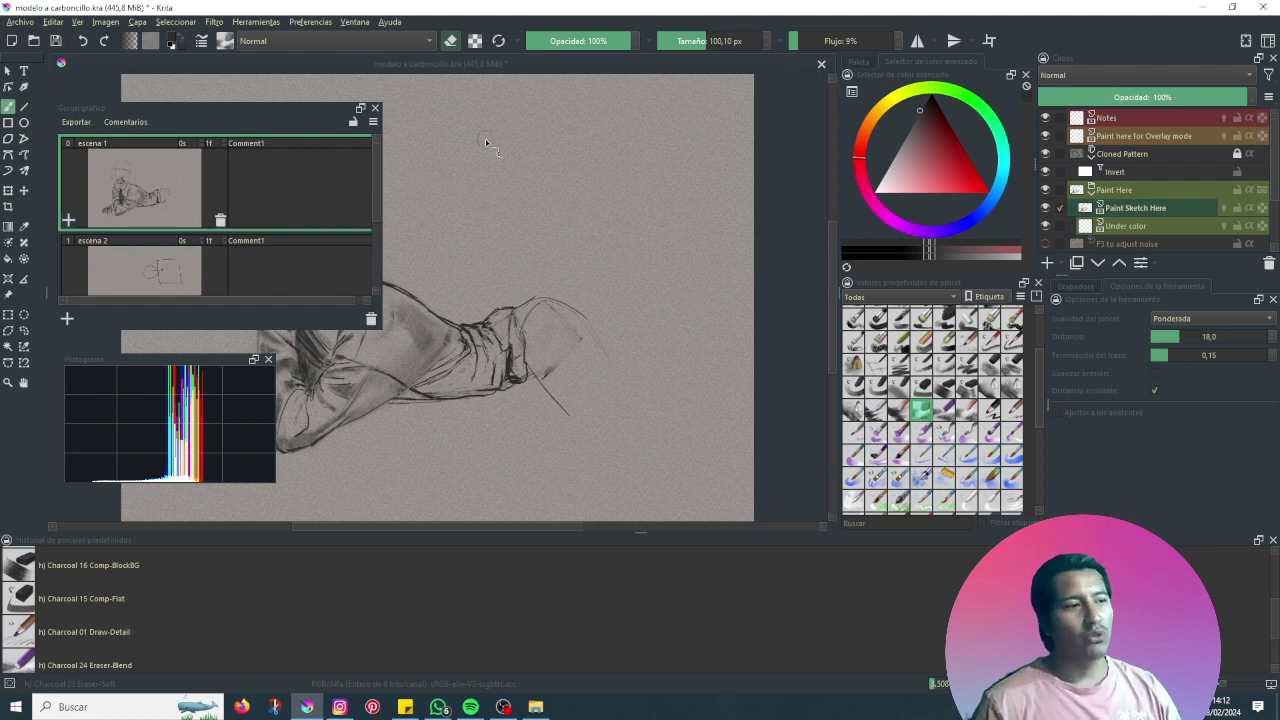
pyautogui.click(310, 21)
pyautogui.moveTo(318, 131)
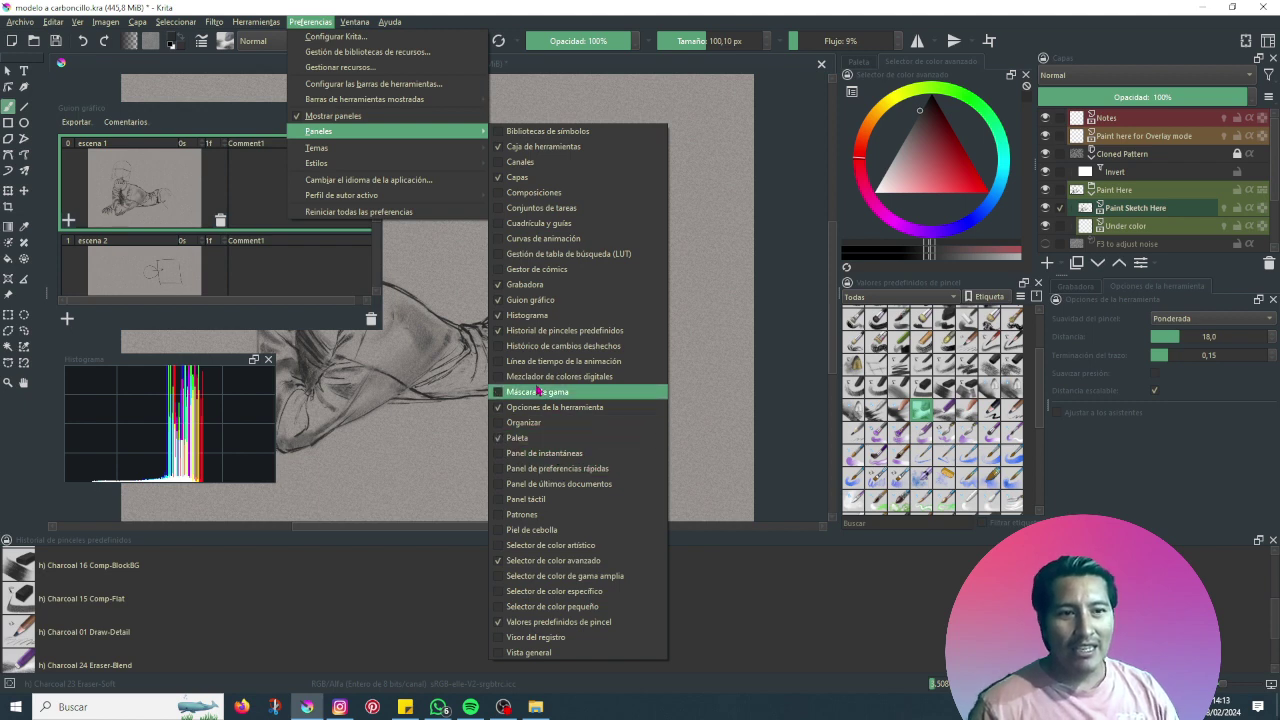
# - Open the Histórico de cambios deshechos docker, enlarge its list, and float it over the canvas
pyautogui.click(504, 349)
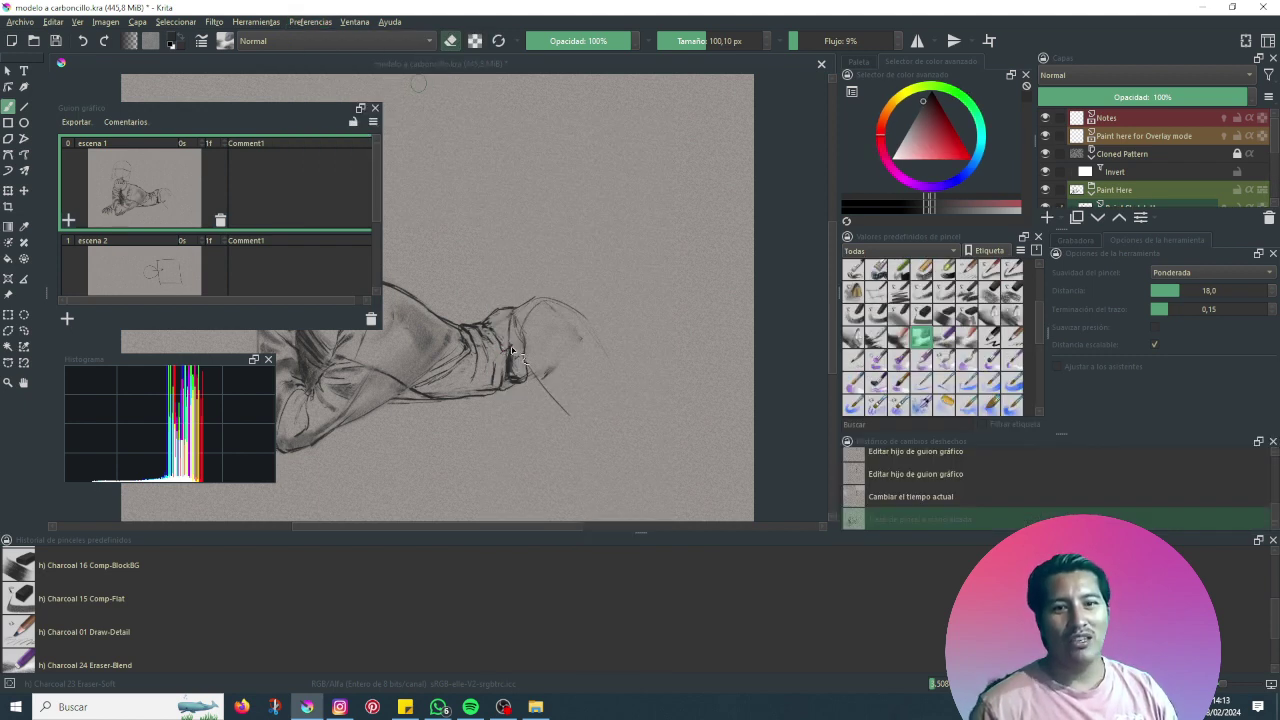
pyautogui.moveTo(1058, 433)
pyautogui.mouseDown()
pyautogui.moveTo(1054, 363)
pyautogui.moveTo(1056, 374)
pyautogui.mouseUp()
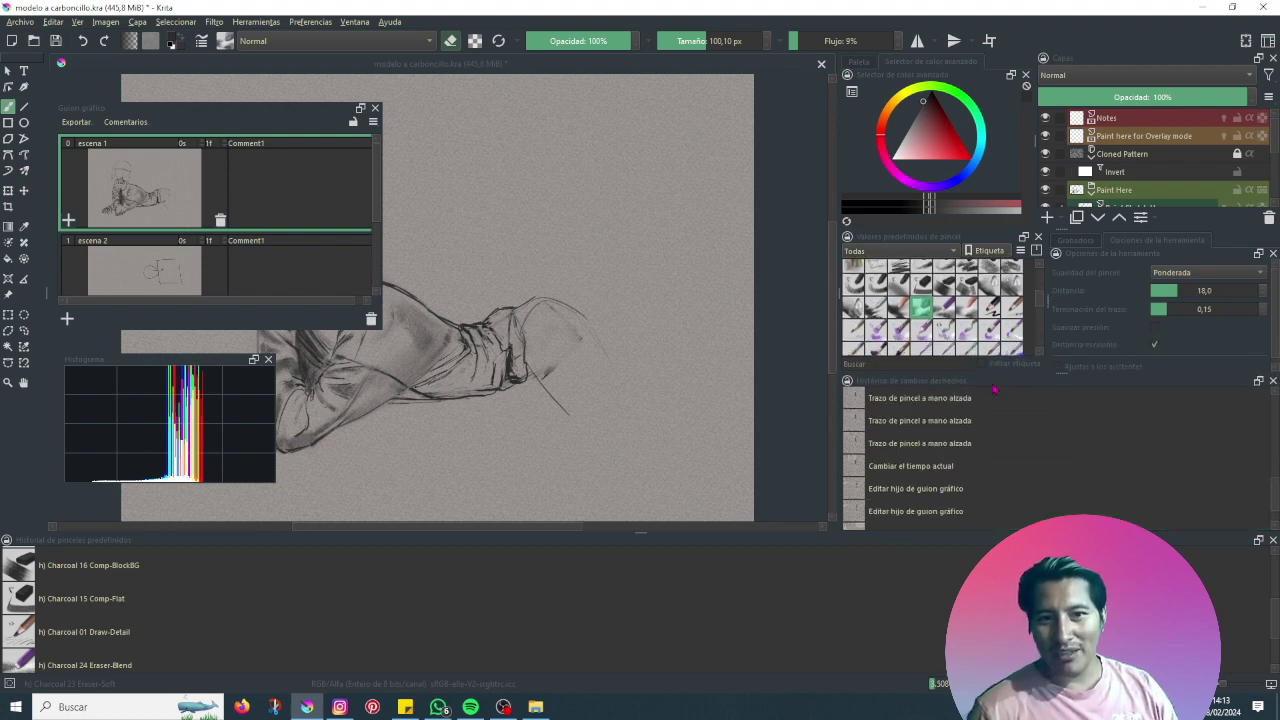
pyautogui.moveTo(941, 387); pyautogui.dragTo(503, 180)
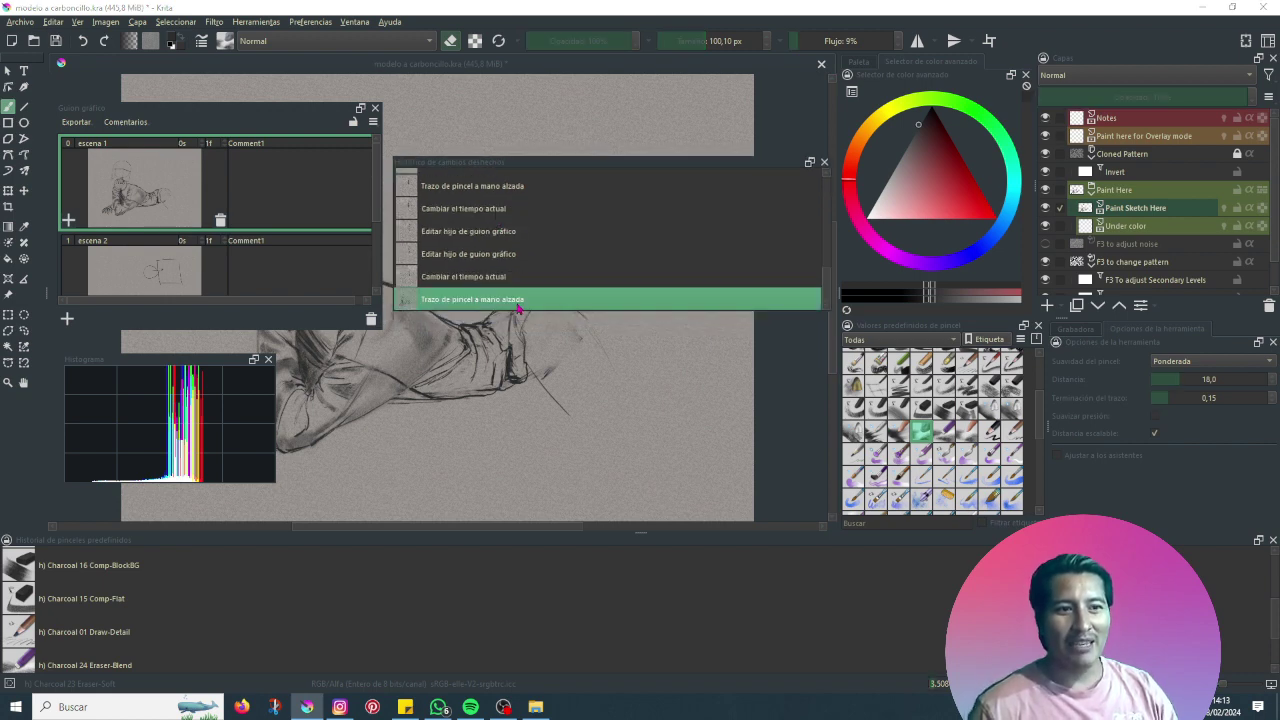
# - Scroll through the undo history's freehand brush strokes and storyboard scene additions
pyautogui.scroll(3, 517, 300)
pyautogui.scroll(3, 517, 300)
pyautogui.scroll(3, 517, 300)
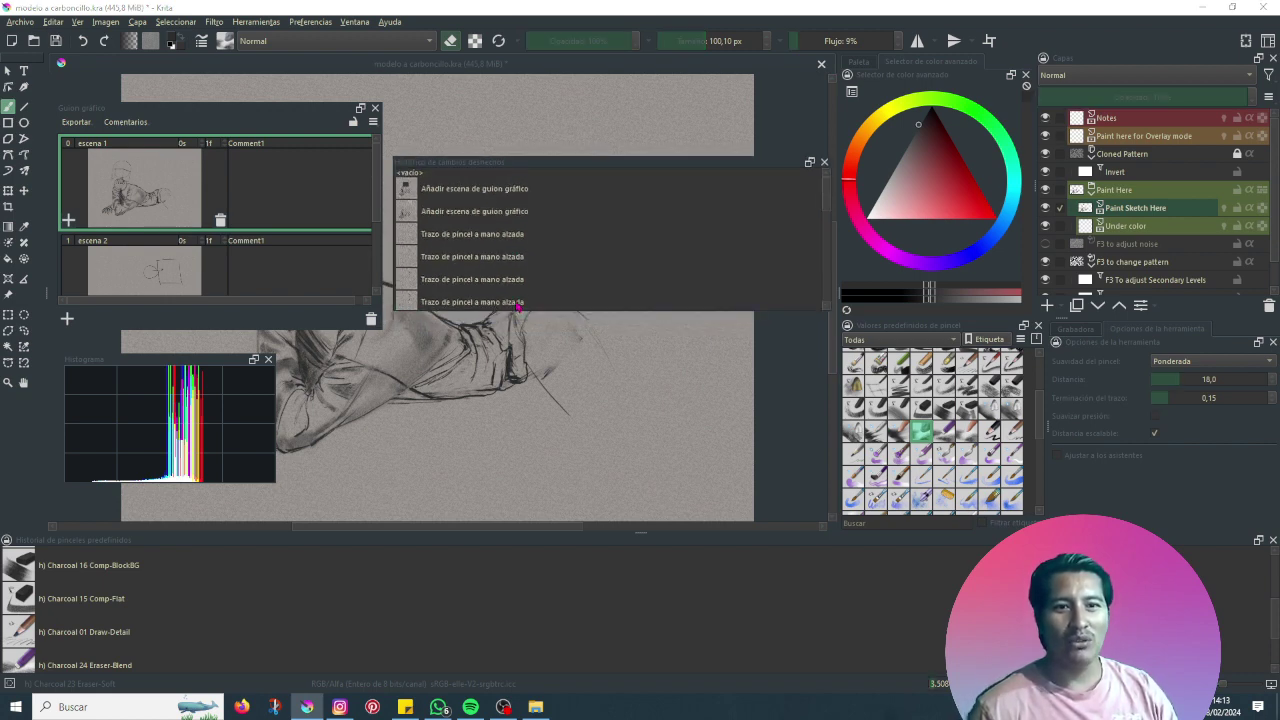
pyautogui.scroll(-3, 517, 300)
pyautogui.scroll(-3, 517, 300)
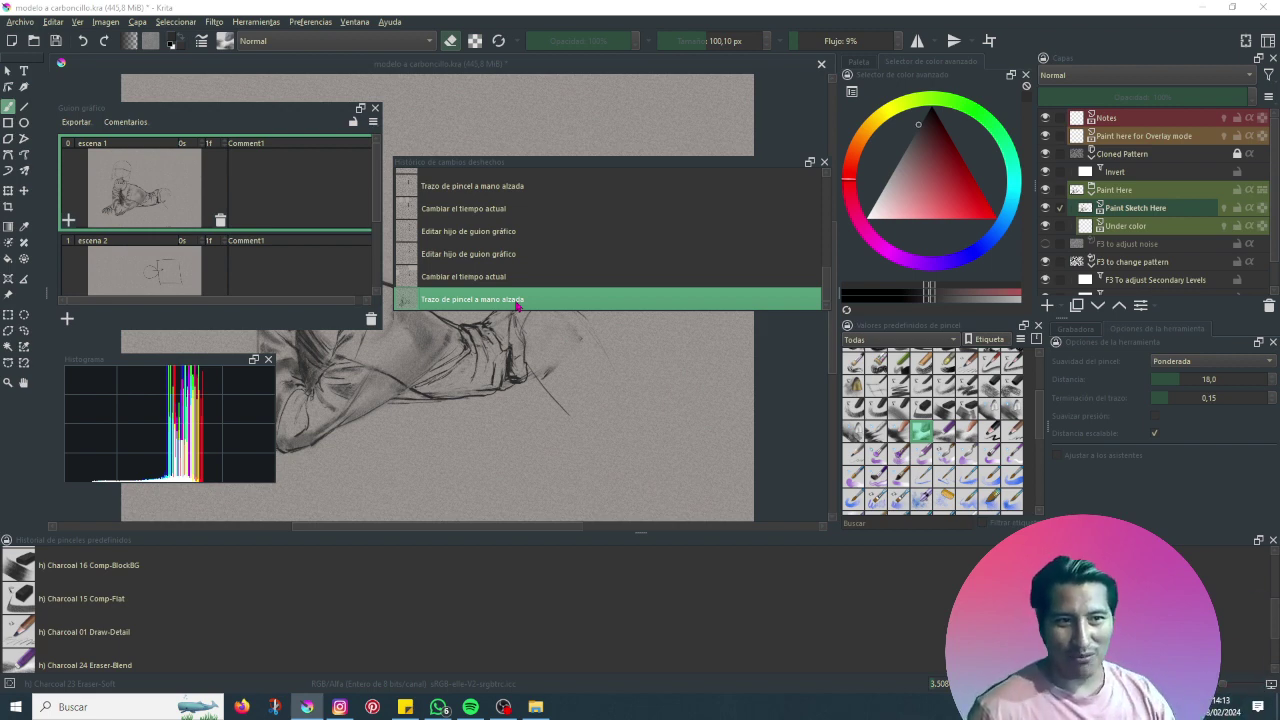
pyautogui.scroll(3, 517, 300)
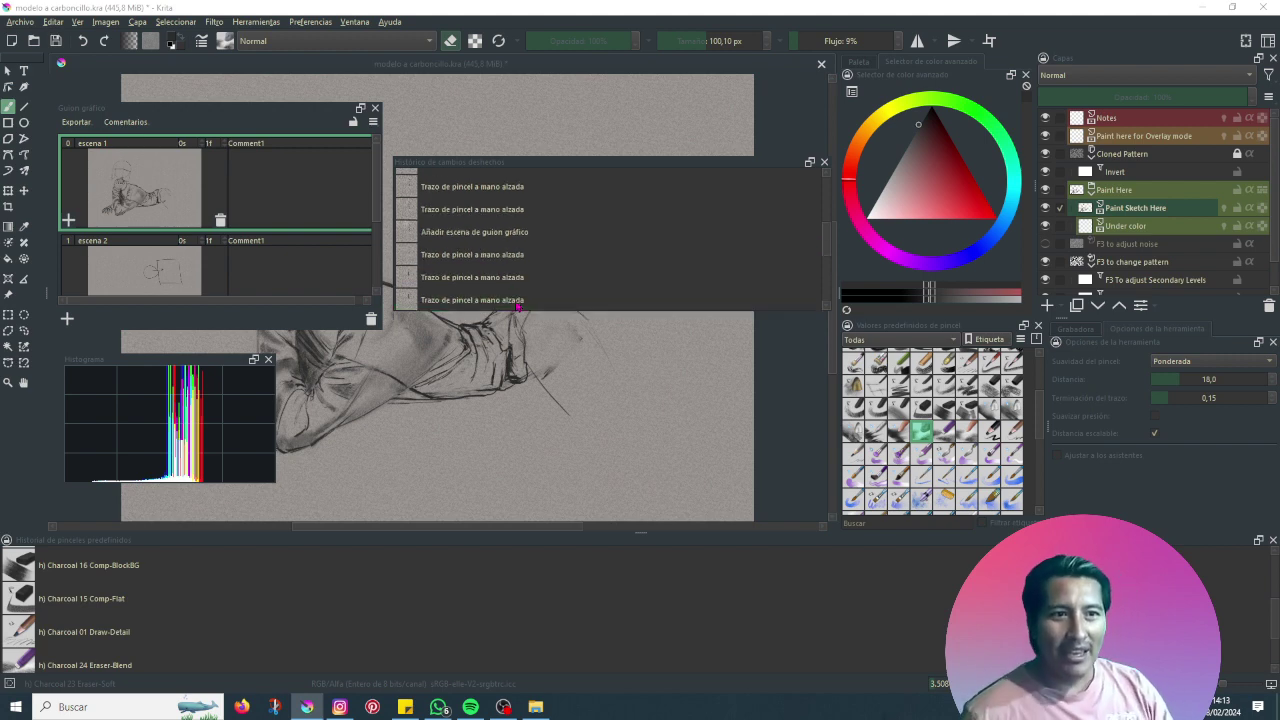
pyautogui.scroll(2, 517, 307)
pyautogui.scroll(2, 519, 256)
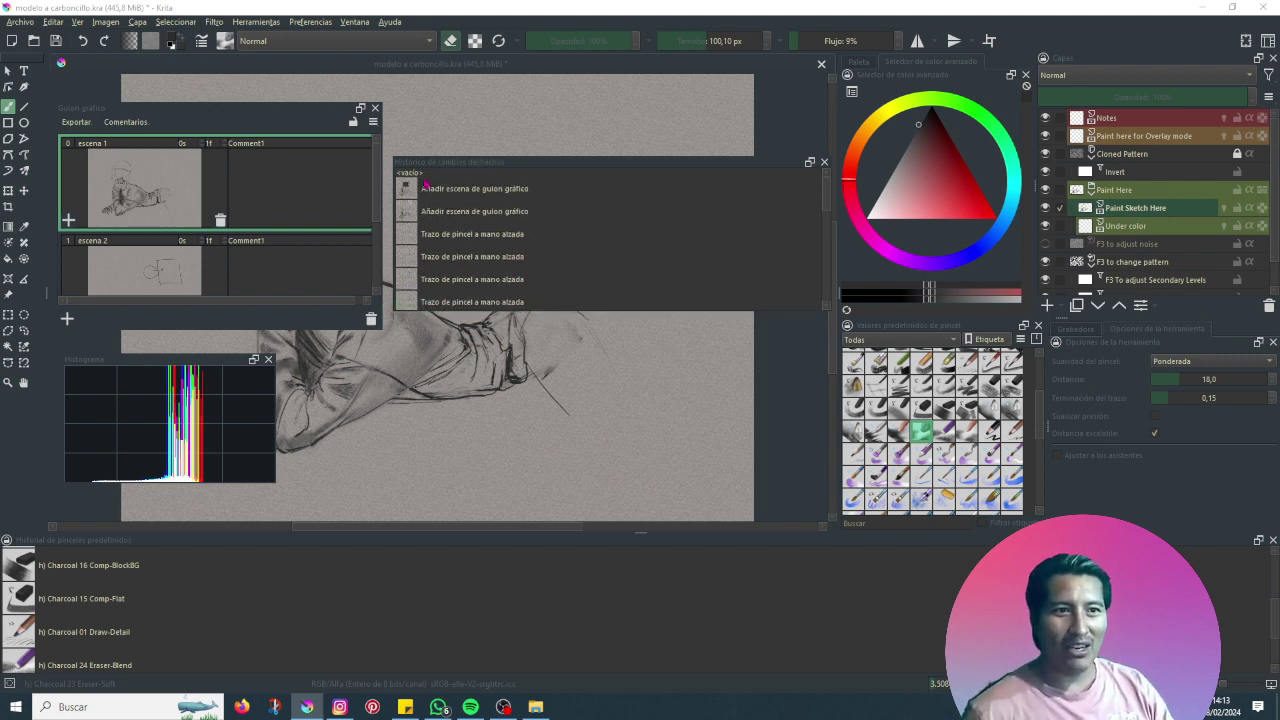
pyautogui.scroll(-2, 425, 197)
pyautogui.scroll(-2, 450, 250)
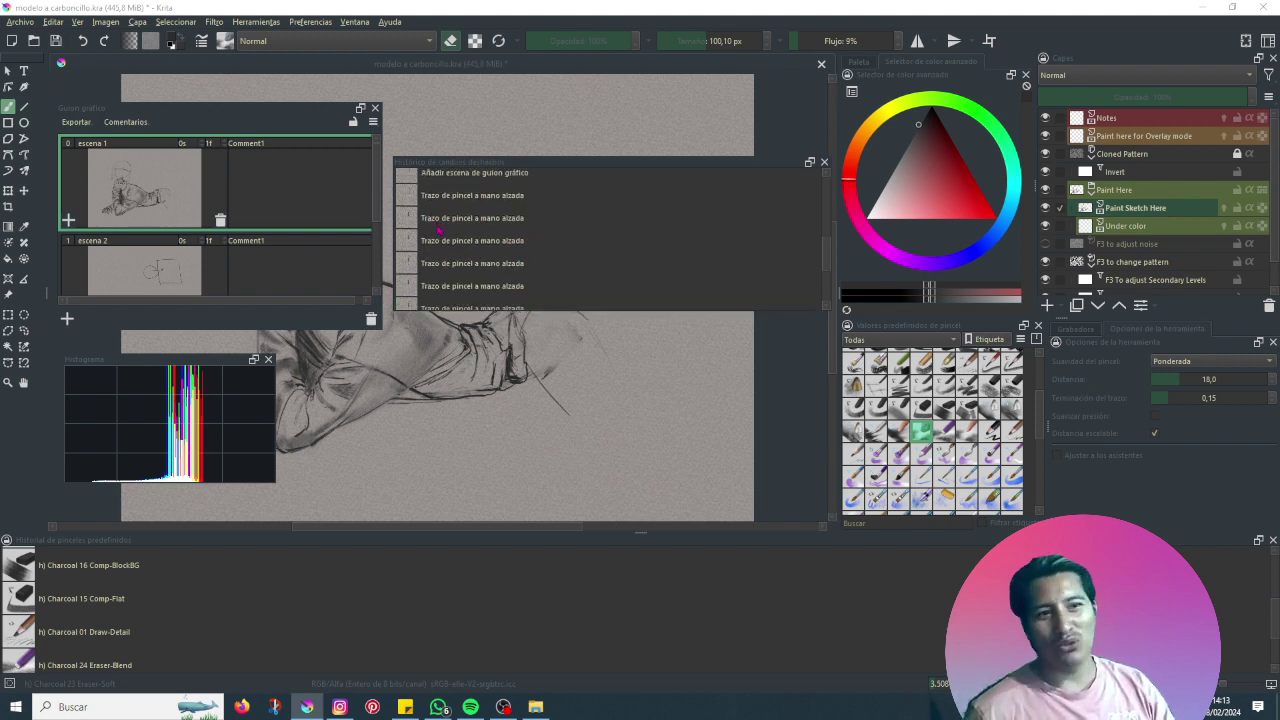
pyautogui.scroll(-2, 465, 290)
pyautogui.scroll(-2, 472, 301)
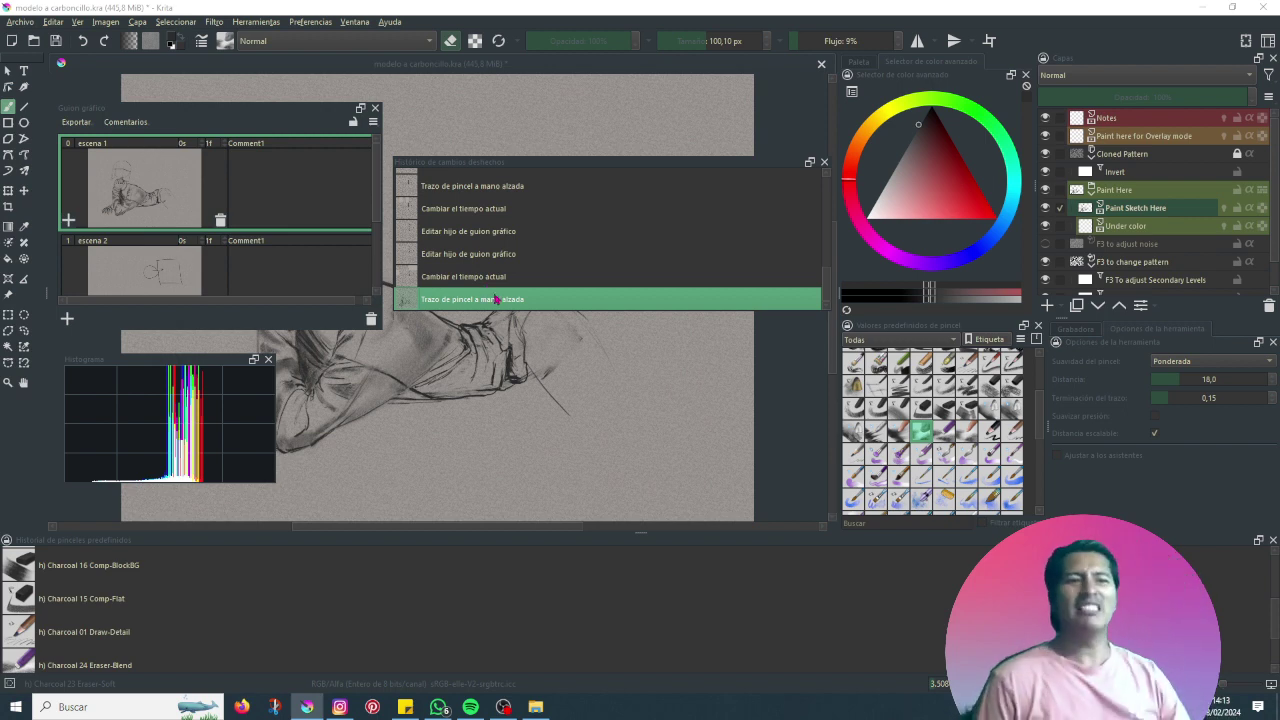
pyautogui.scroll(2, 491, 279)
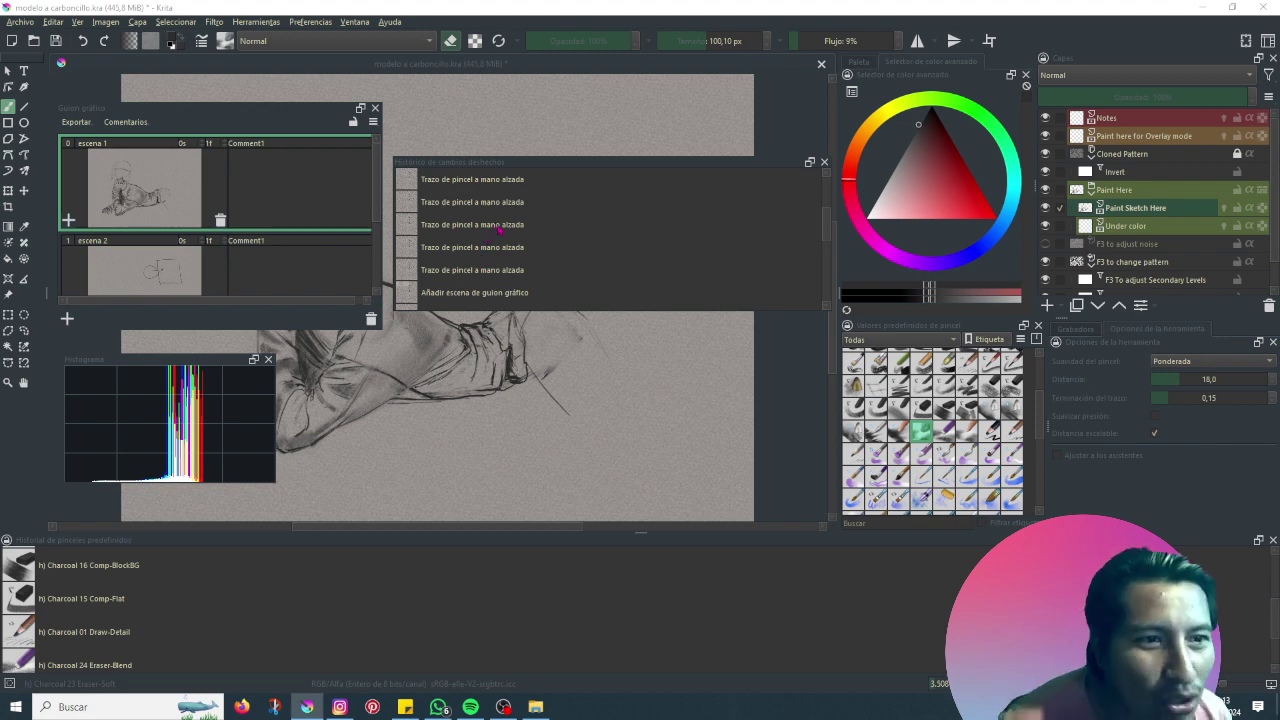
pyautogui.scroll(-2, 495, 286)
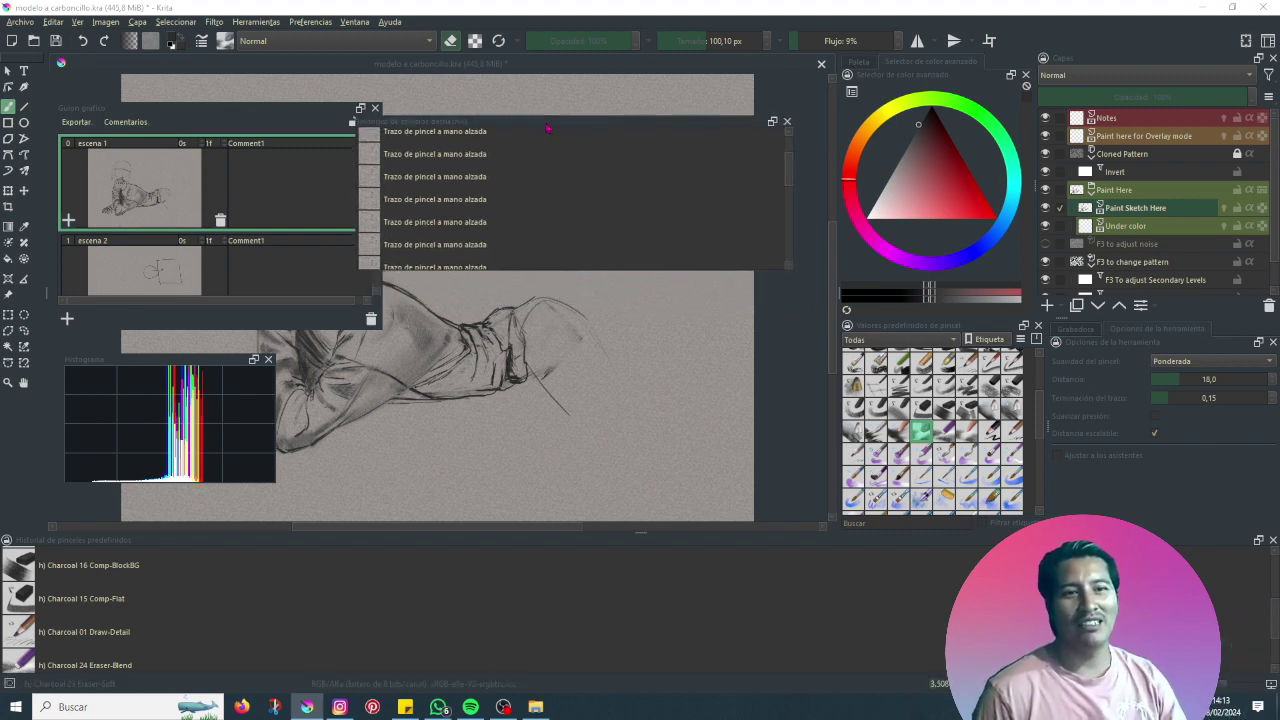
# - Dock undo history at the top, nudge the storyboard docker, then refloat undo history over the sketch
pyautogui.moveTo(582, 168); pyautogui.dragTo(568, 137)
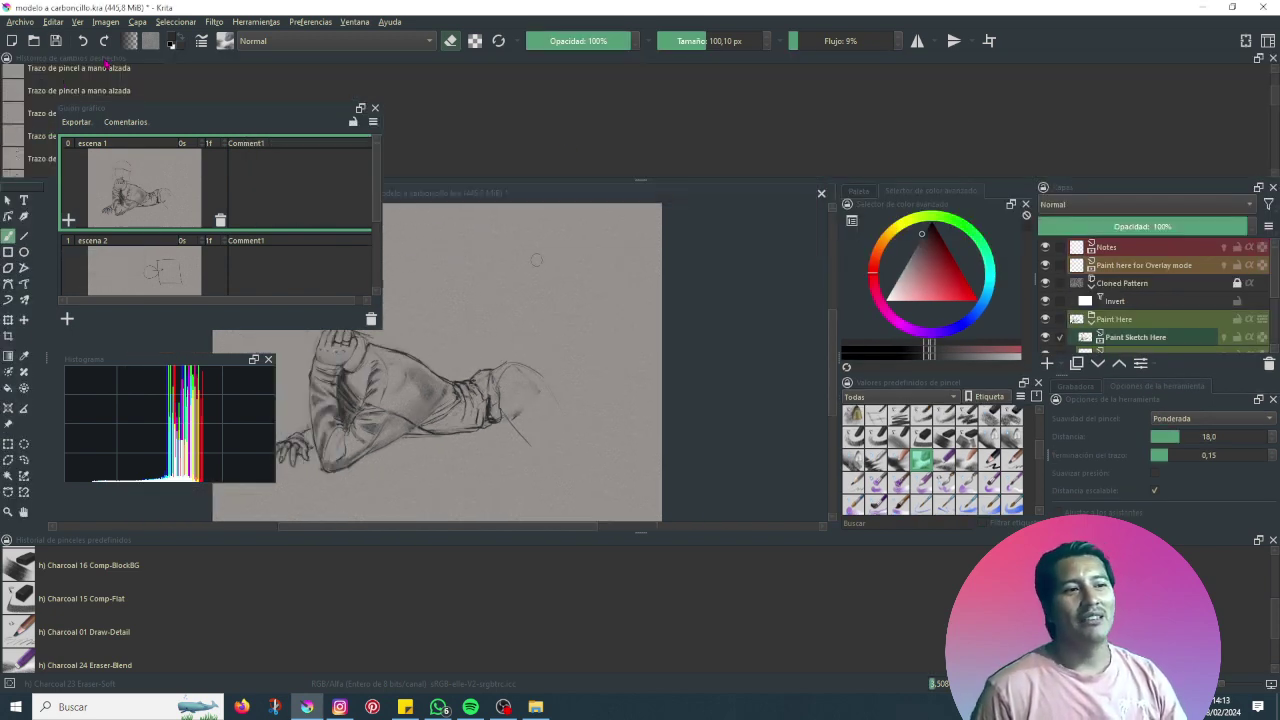
pyautogui.moveTo(273, 122); pyautogui.dragTo(255, 120)
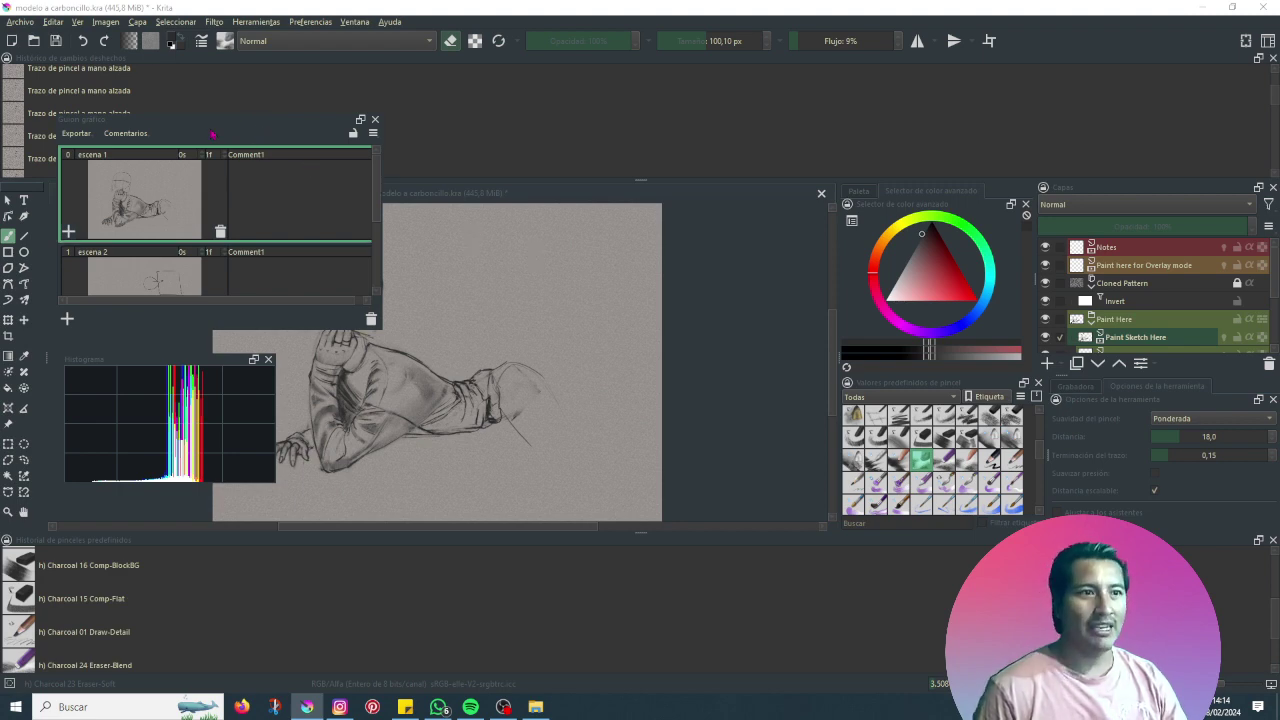
pyautogui.moveTo(185, 122); pyautogui.dragTo(337, 114)
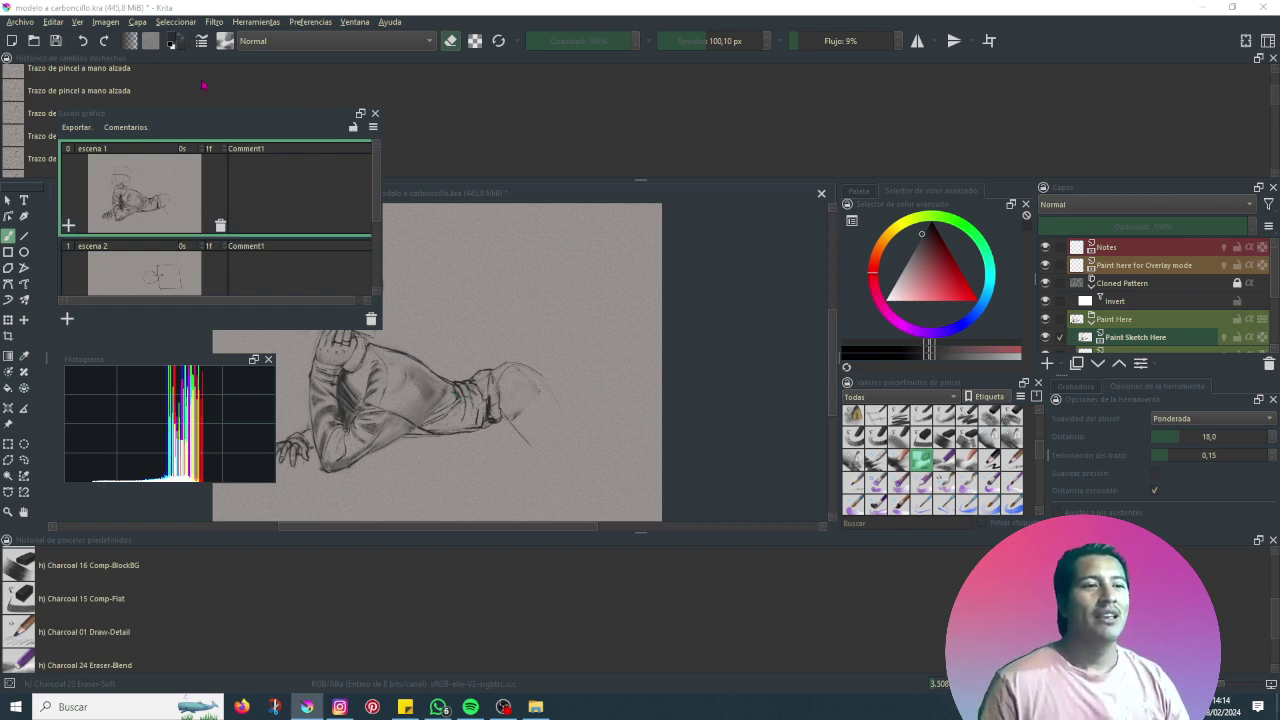
pyautogui.moveTo(127, 62); pyautogui.dragTo(494, 392)
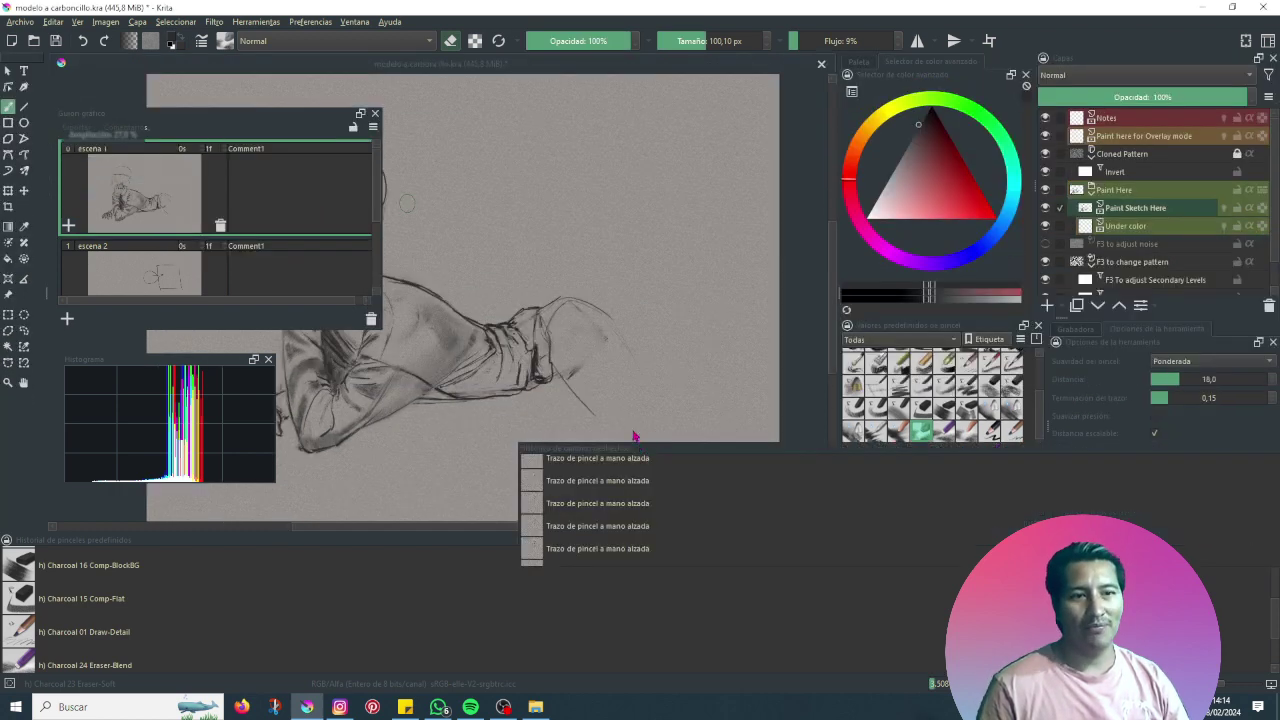